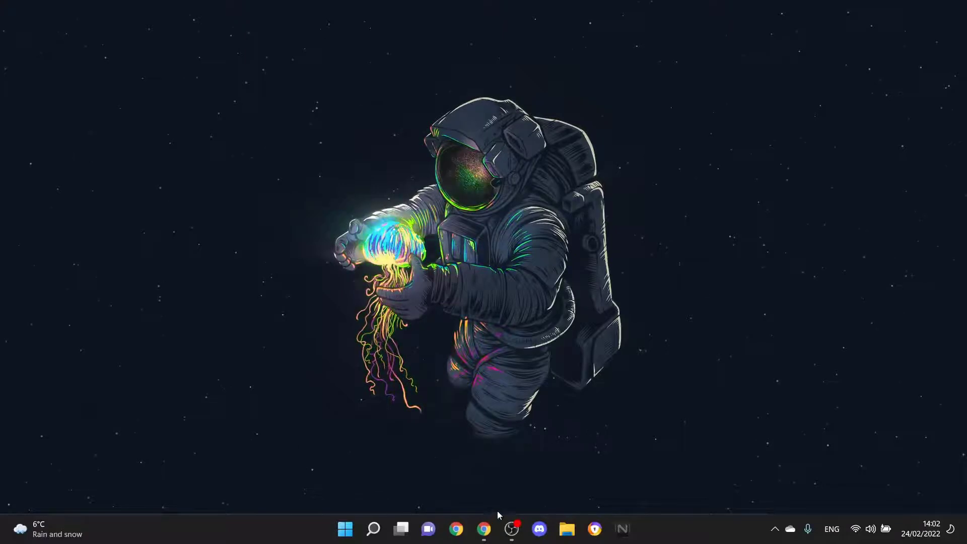
# - Open Chrome, search Google for betterdiscord, accept the cookie notice and open the official BetterDiscord website
pyautogui.click(486, 531)
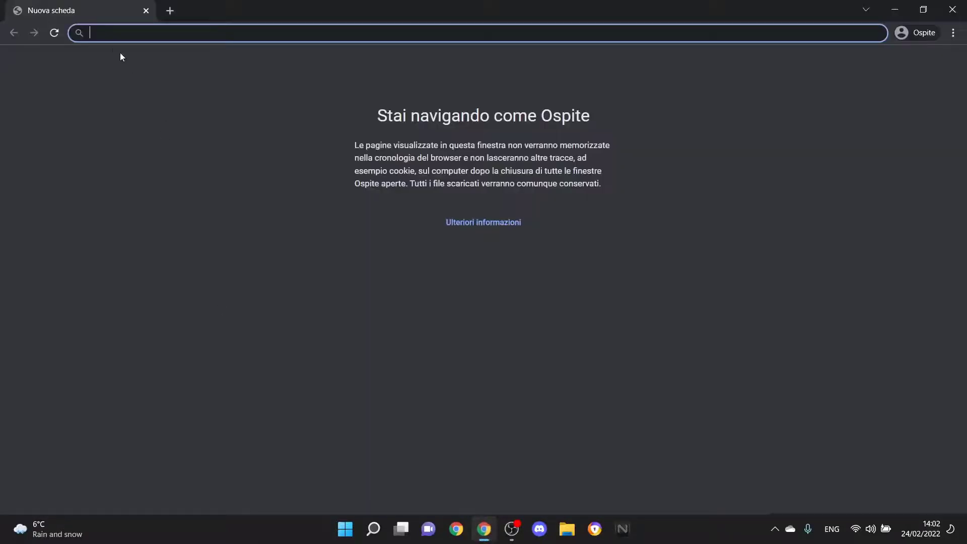
pyautogui.write('betterdiscord')
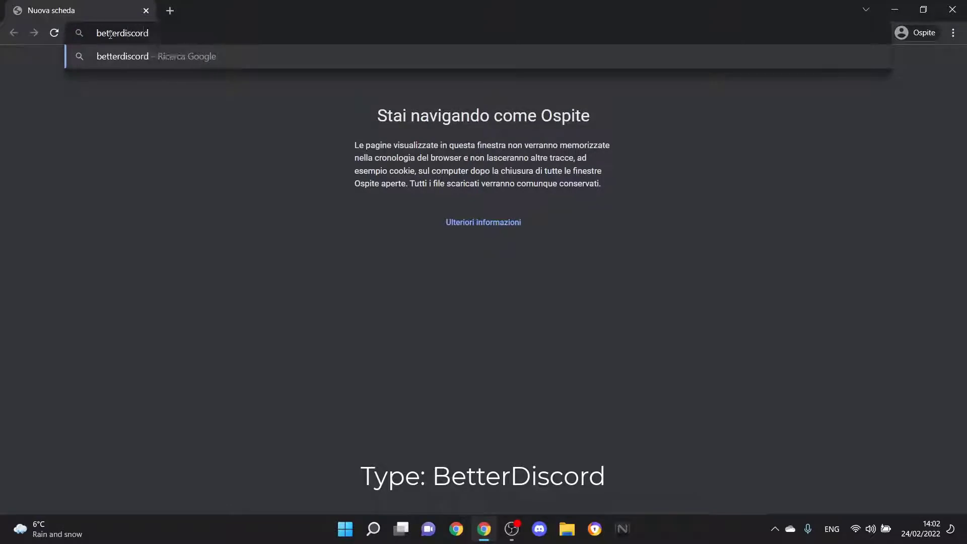
pyautogui.press('Return')
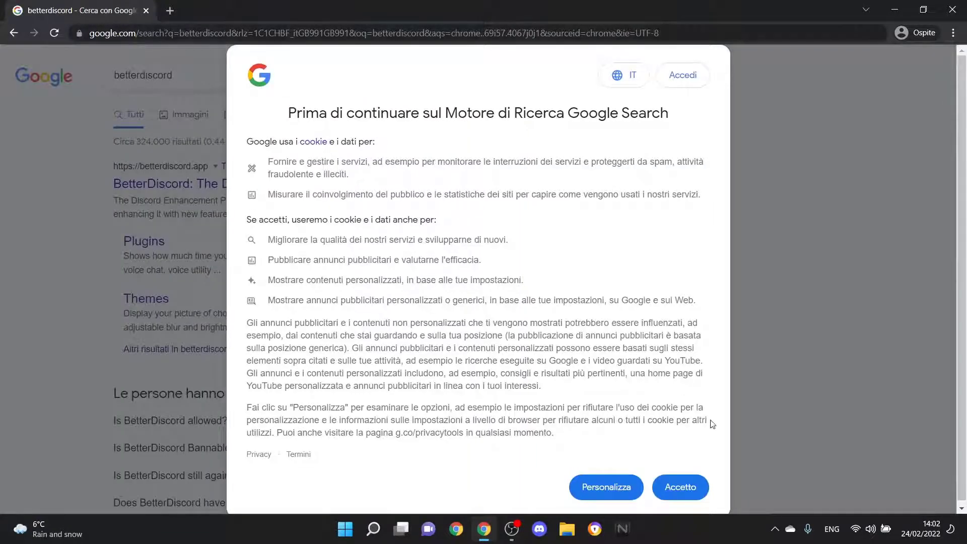
pyautogui.click(680, 486)
pyautogui.moveTo(411, 189); pyautogui.dragTo(104, 171)
pyautogui.click(126, 183)
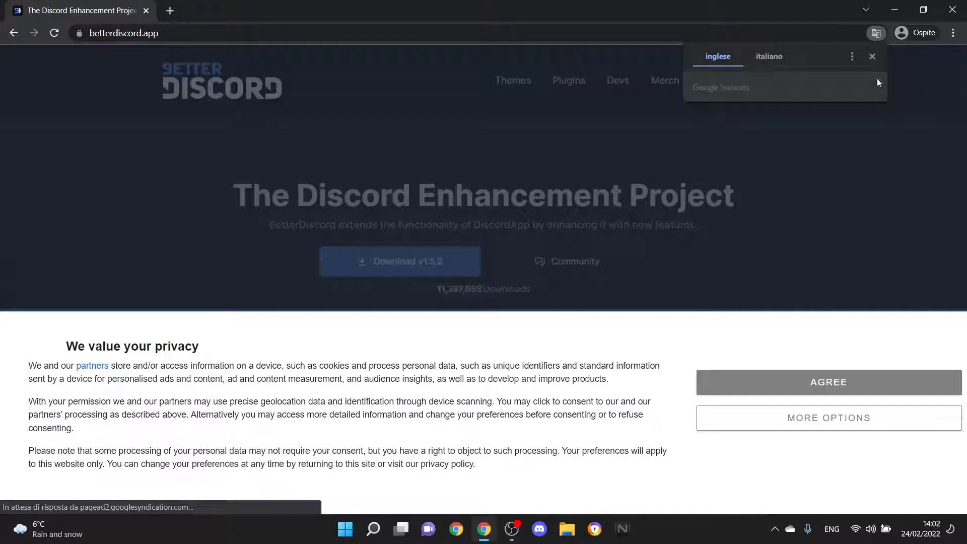
# - Dismiss the translation offer, agree to the site's privacy notice and download BetterDiscord v1.5.2
pyautogui.click(872, 56)
pyautogui.click(707, 381)
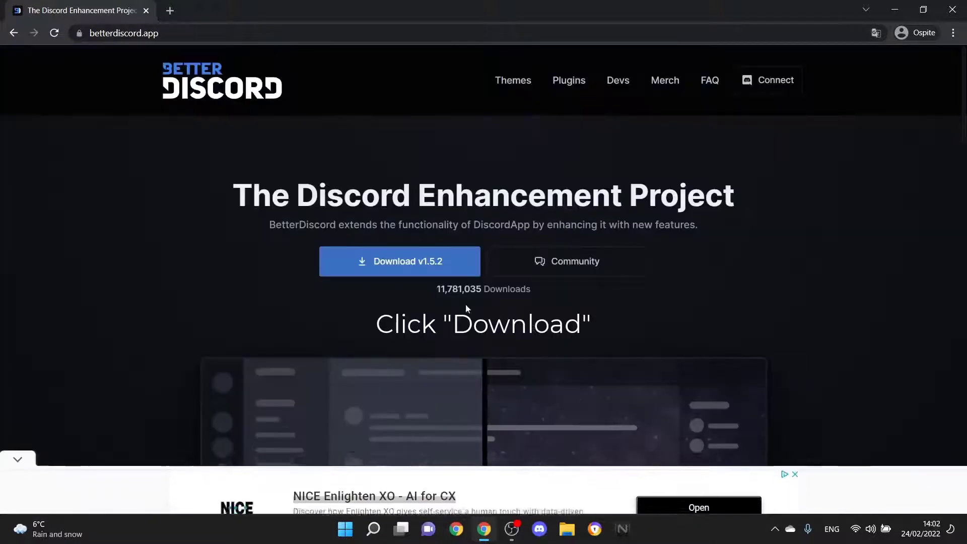
pyautogui.click(378, 256)
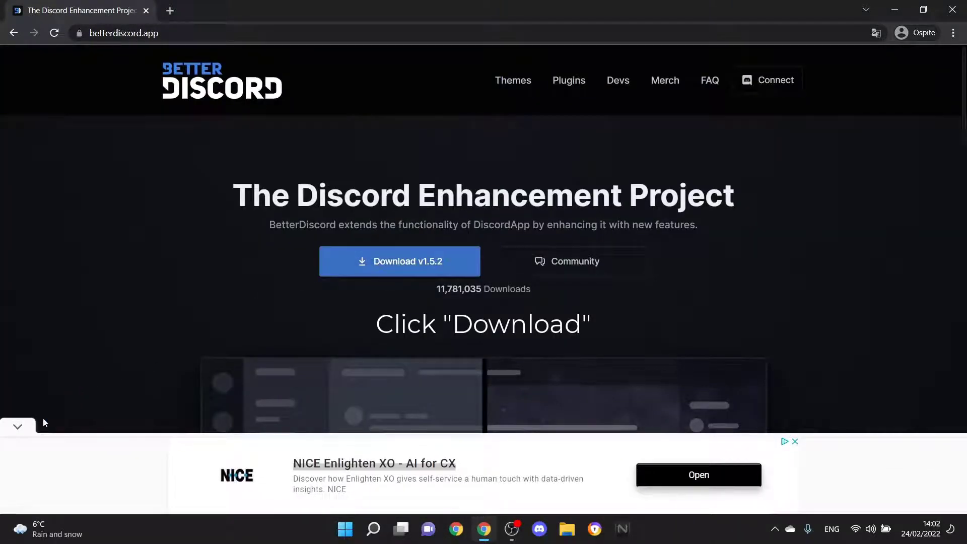
pyautogui.click(382, 265)
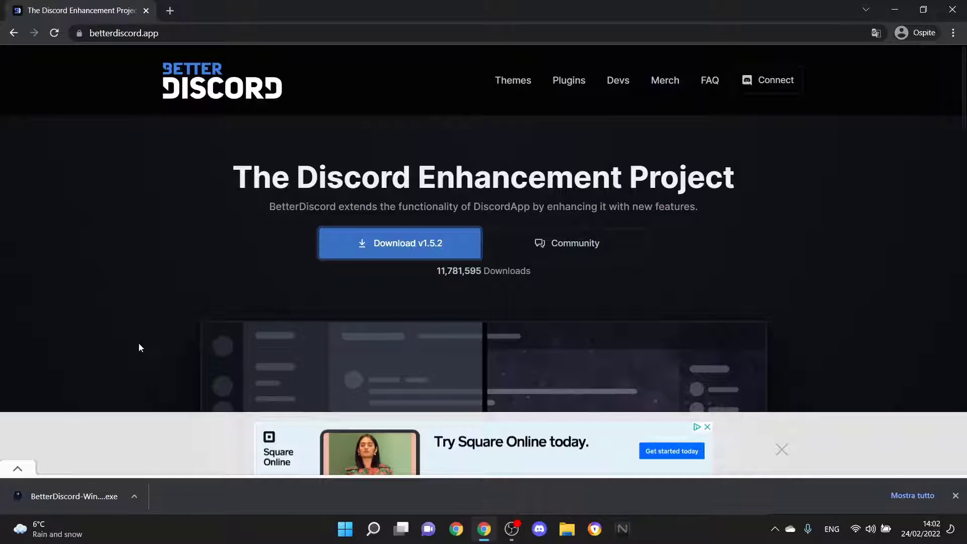
# - Launch the downloaded BetterDiscord installer and accept its license agreement
pyautogui.click(75, 496)
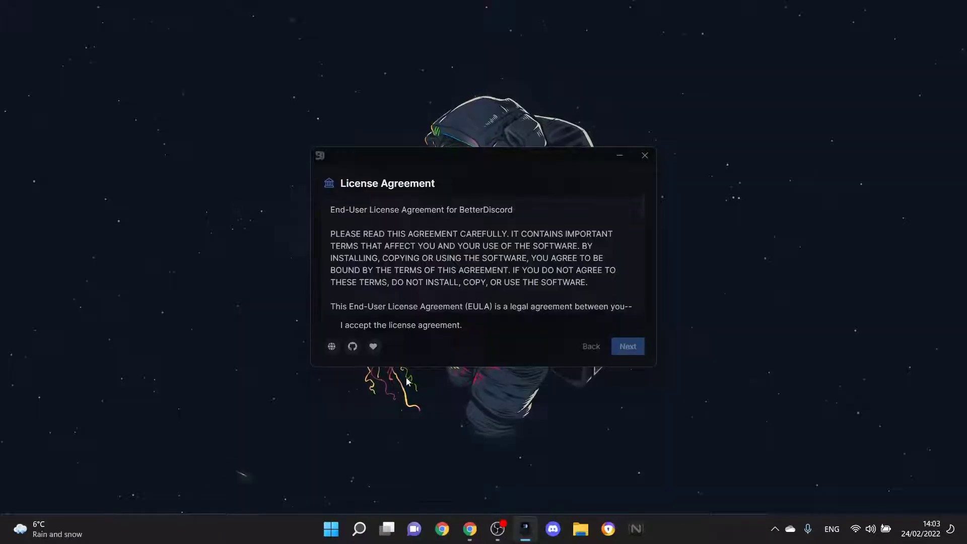
pyautogui.click(333, 326)
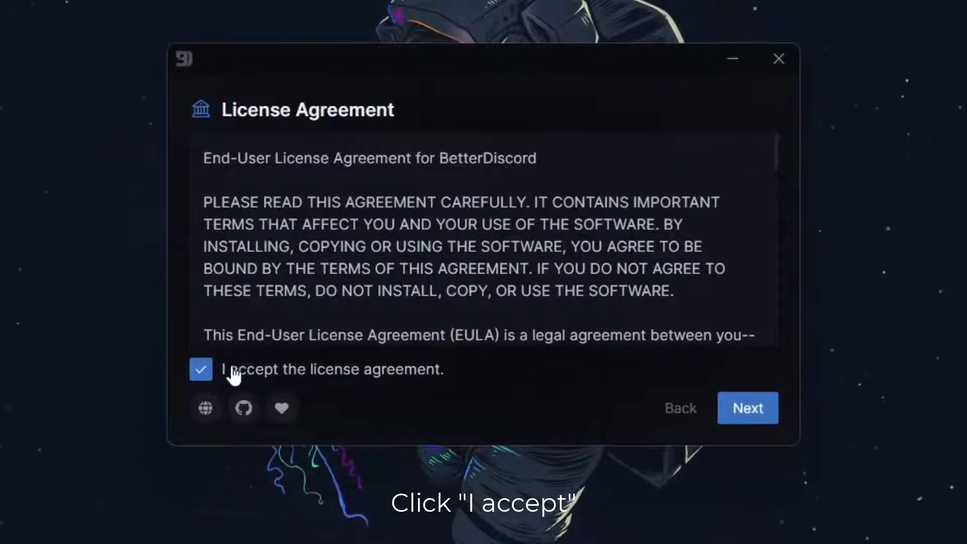
pyautogui.click(741, 407)
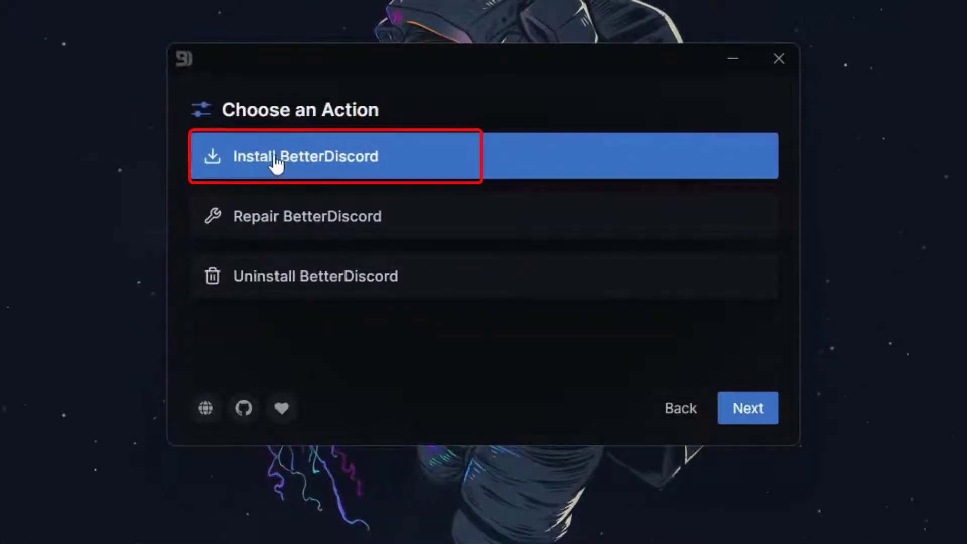
# - Install BetterDiscord onto the regular Discord version, dismiss the restart notice and close the installer
pyautogui.click(721, 398)
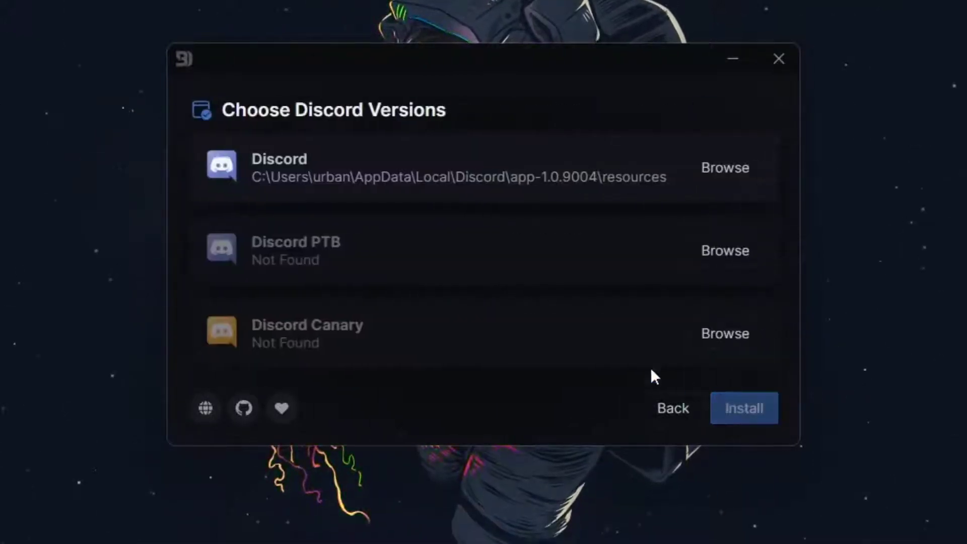
pyautogui.click(428, 187)
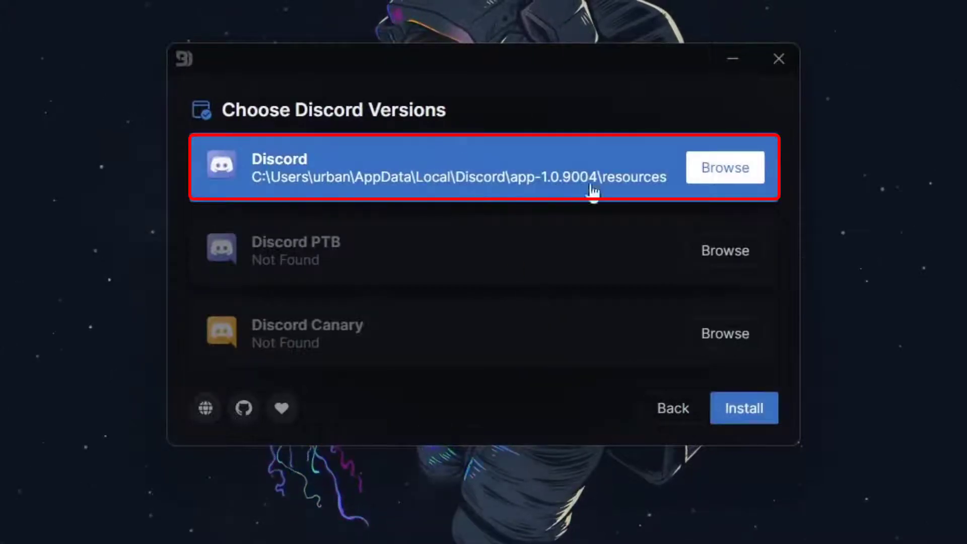
pyautogui.click(744, 407)
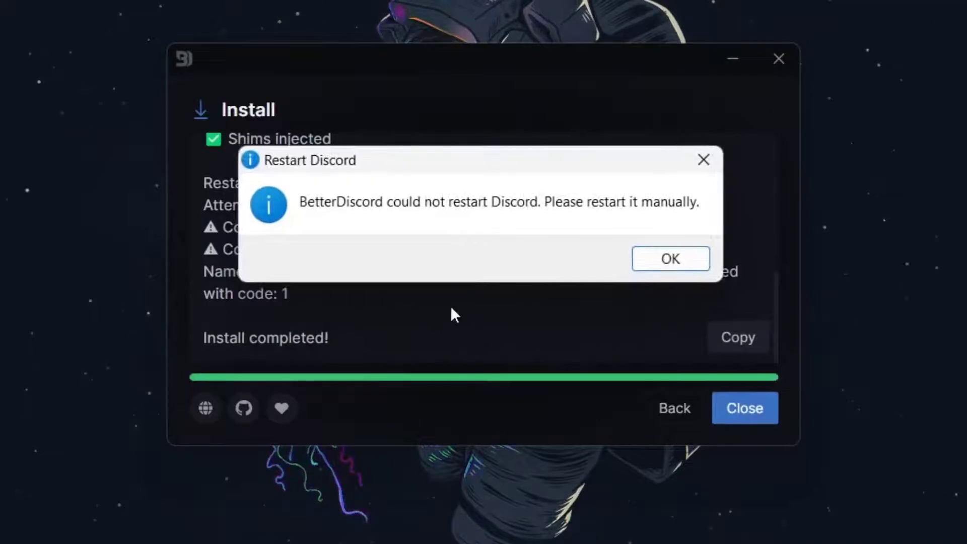
pyautogui.click(675, 258)
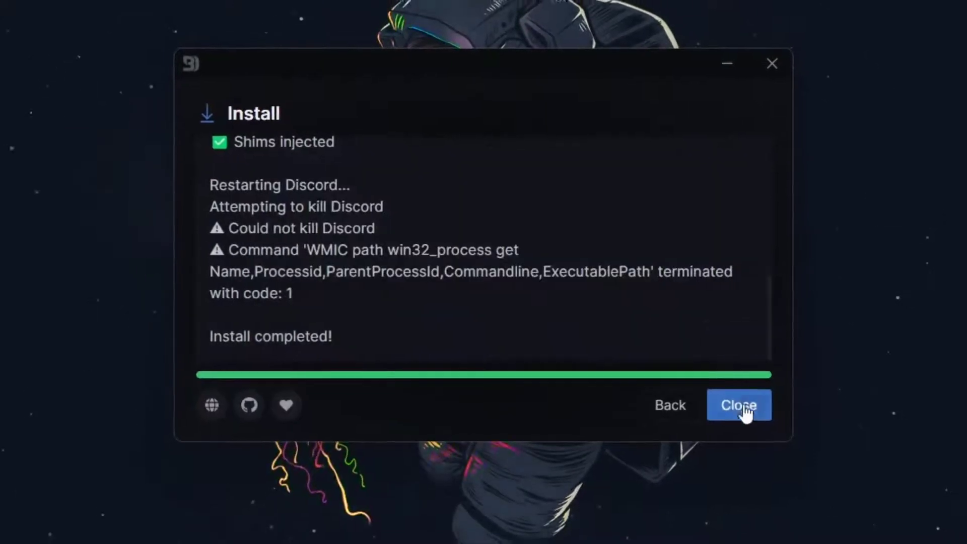
pyautogui.click(624, 347)
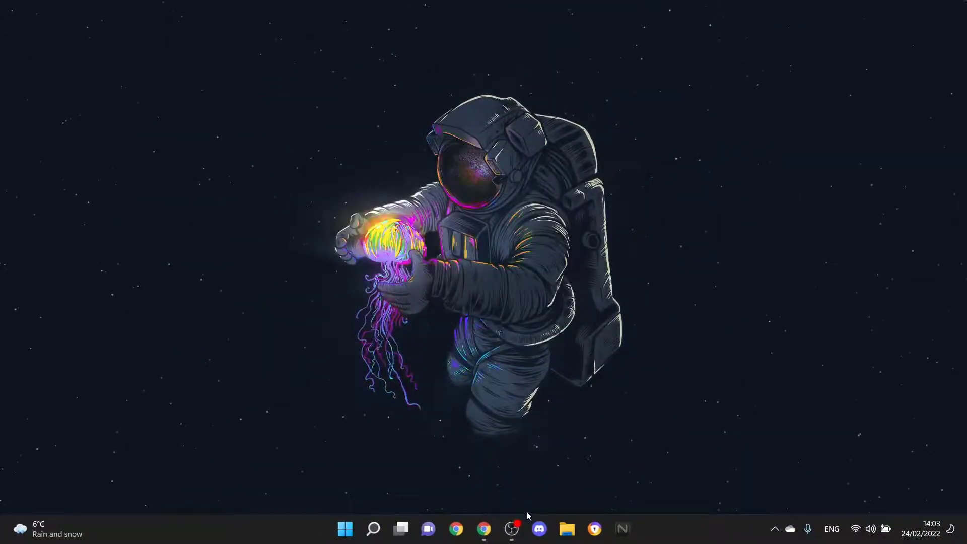
# - Switch to Discord and look through the BetterDiscord section of the user settings, including Themes, Plugins, Custom CSS and Emotes
pyautogui.click(535, 529)
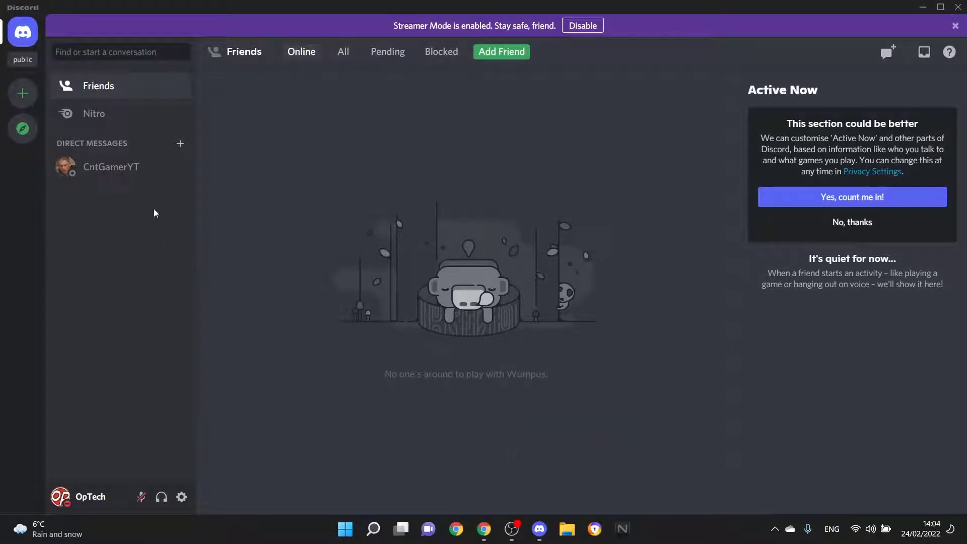
pyautogui.click(180, 495)
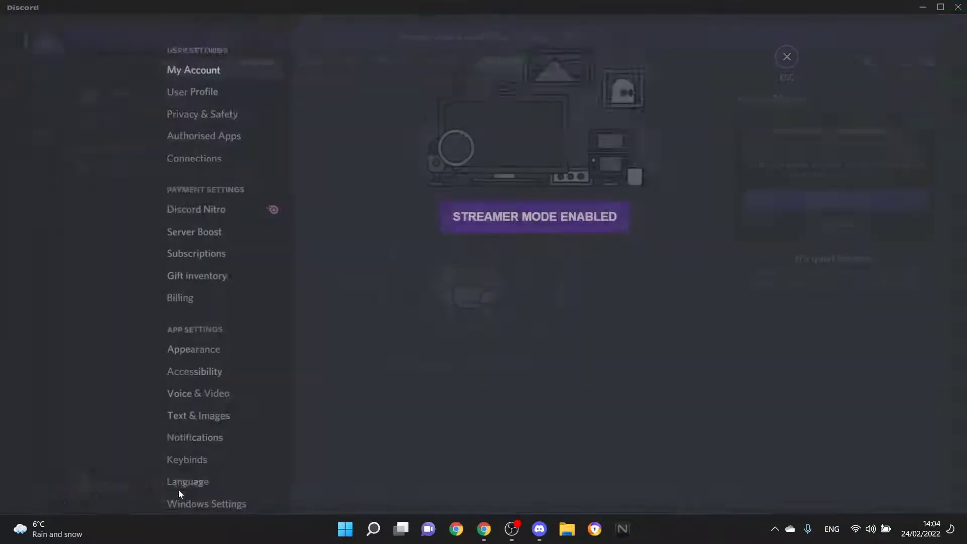
pyautogui.scroll(-5, 196, 418)
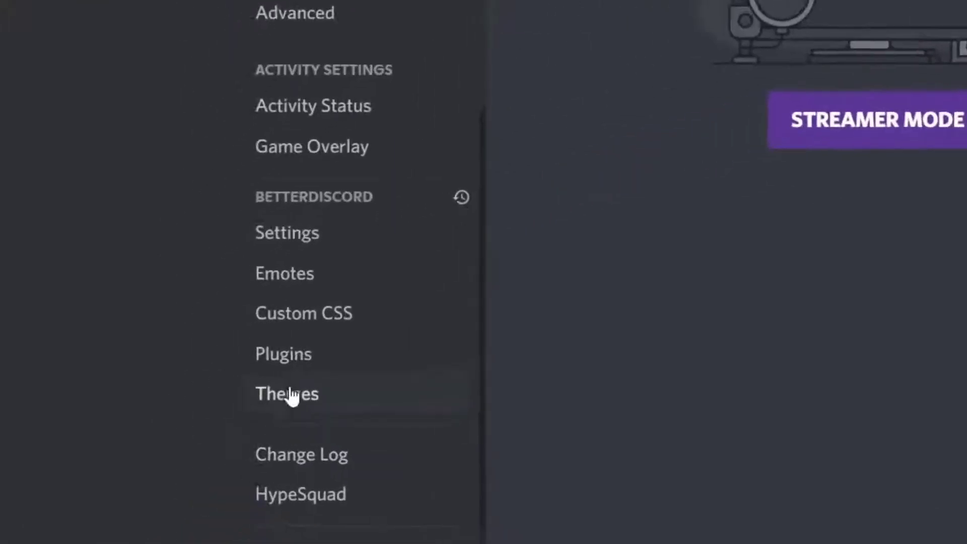
pyautogui.click(197, 435)
pyautogui.click(348, 348)
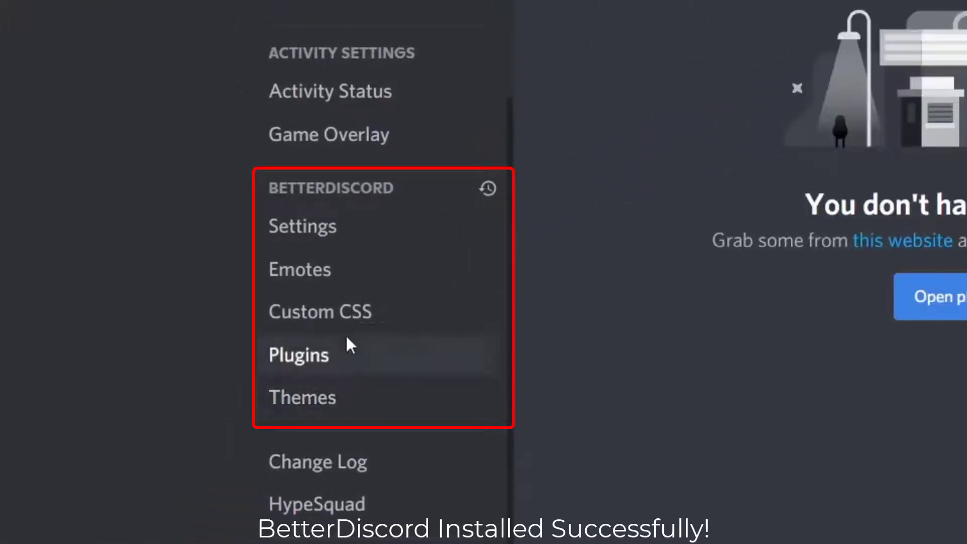
pyautogui.click(290, 307)
pyautogui.click(289, 275)
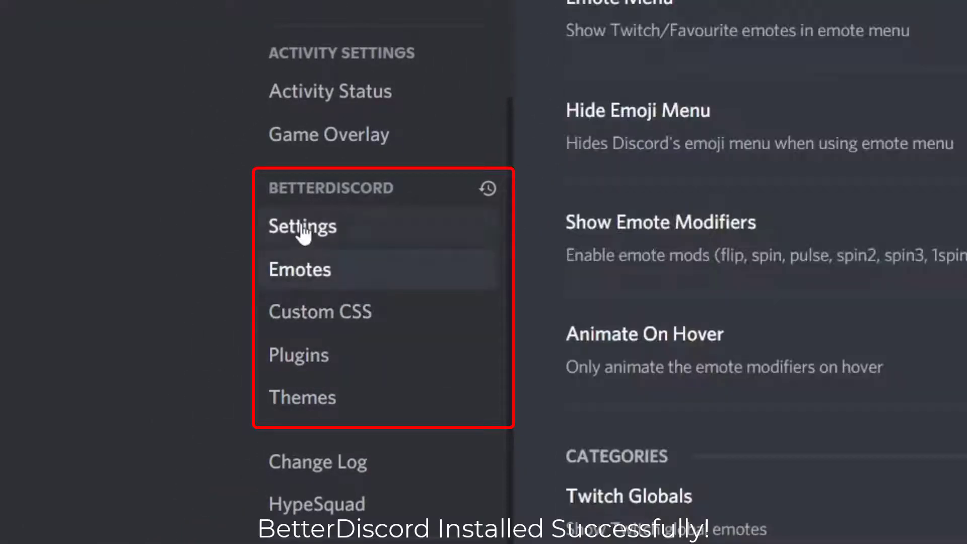
pyautogui.click(275, 226)
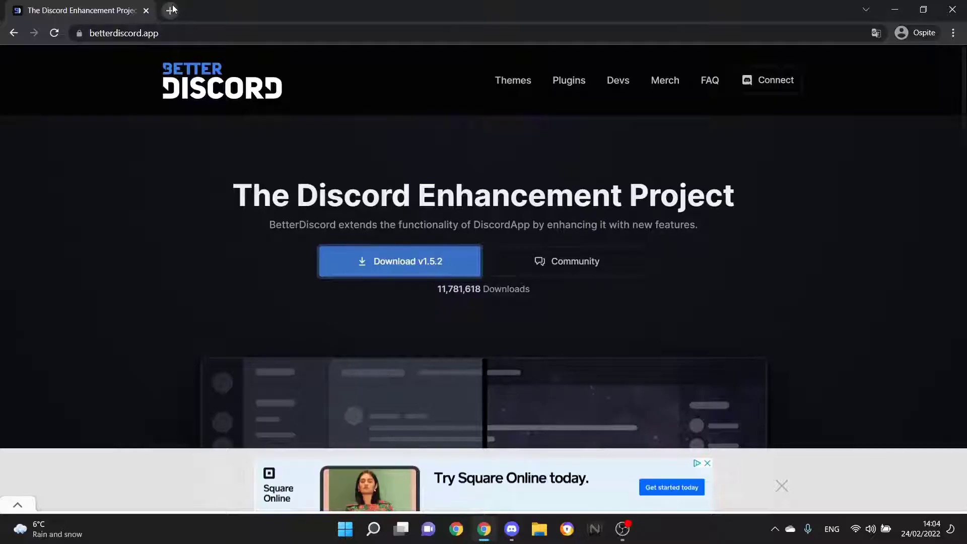
pyautogui.click(160, 11)
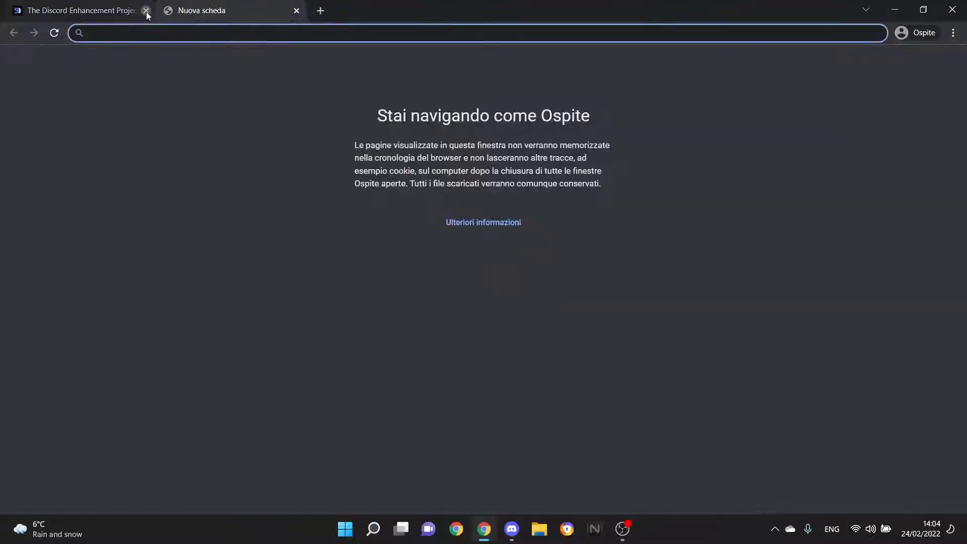
pyautogui.click(146, 11)
pyautogui.write('https://limeshark.dev/editor')
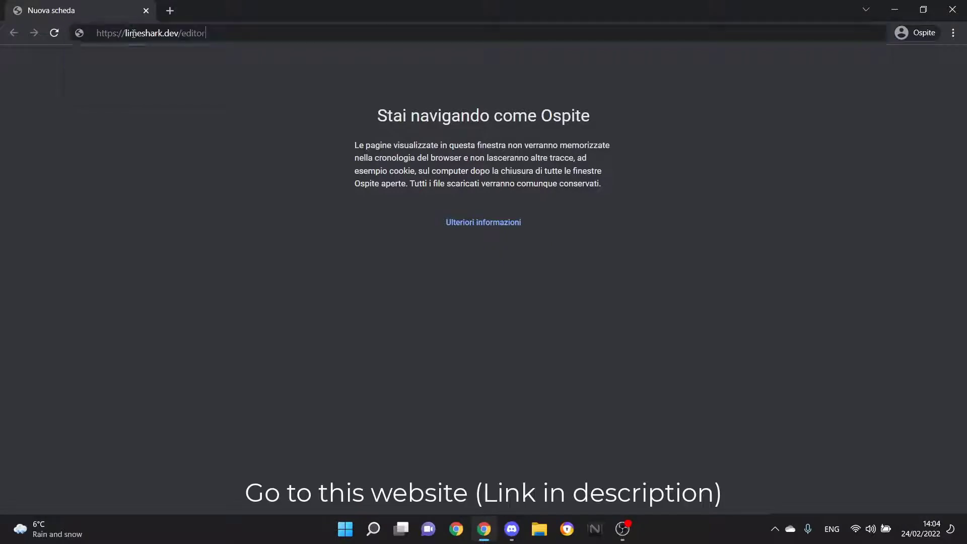
pyautogui.moveTo(202, 32); pyautogui.dragTo(105, 40)
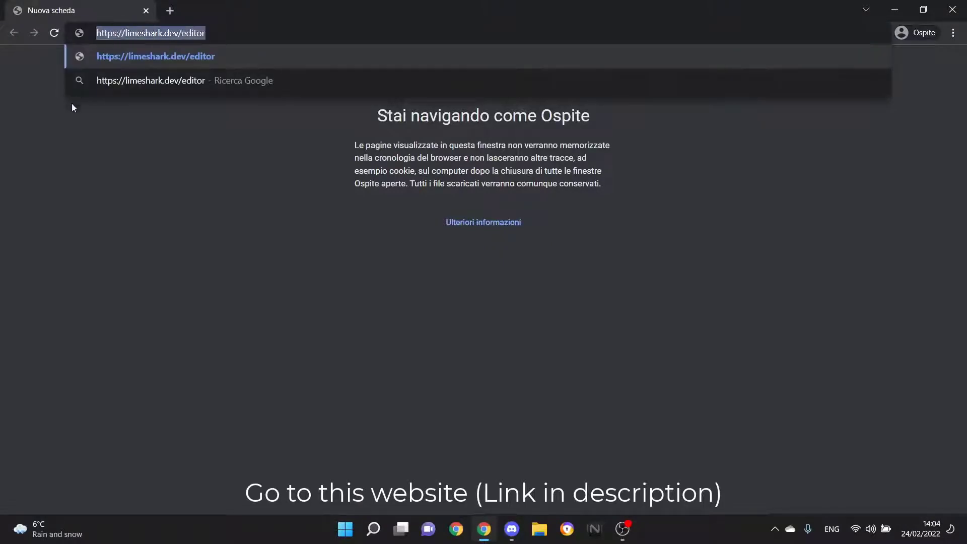
pyautogui.press('Return')
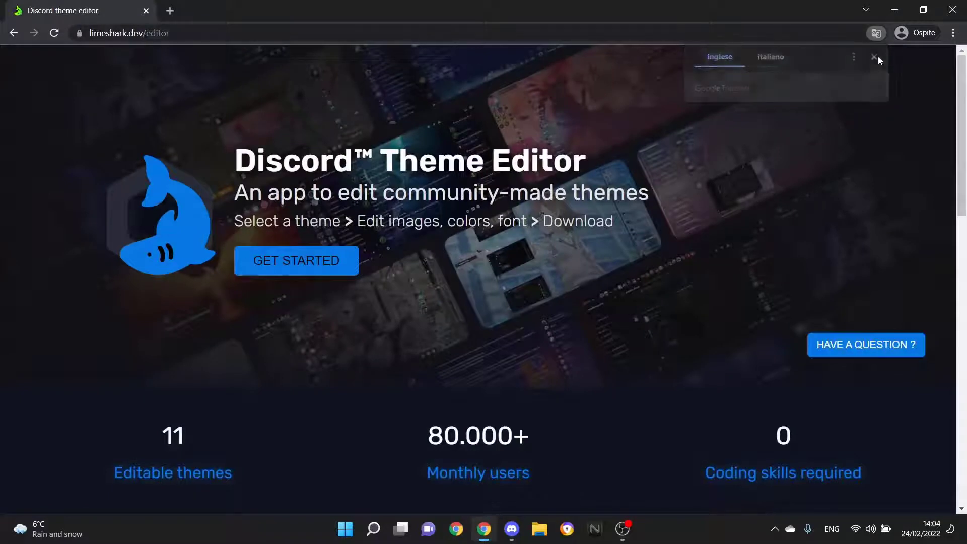
pyautogui.click(872, 57)
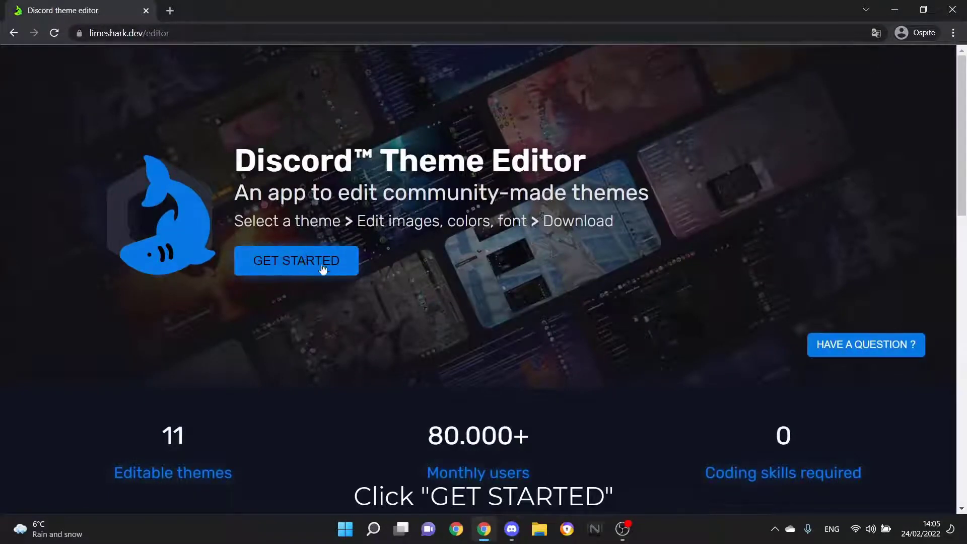
# - Start the theme editor and choose the Frosted Glass theme for editing
pyautogui.click(296, 267)
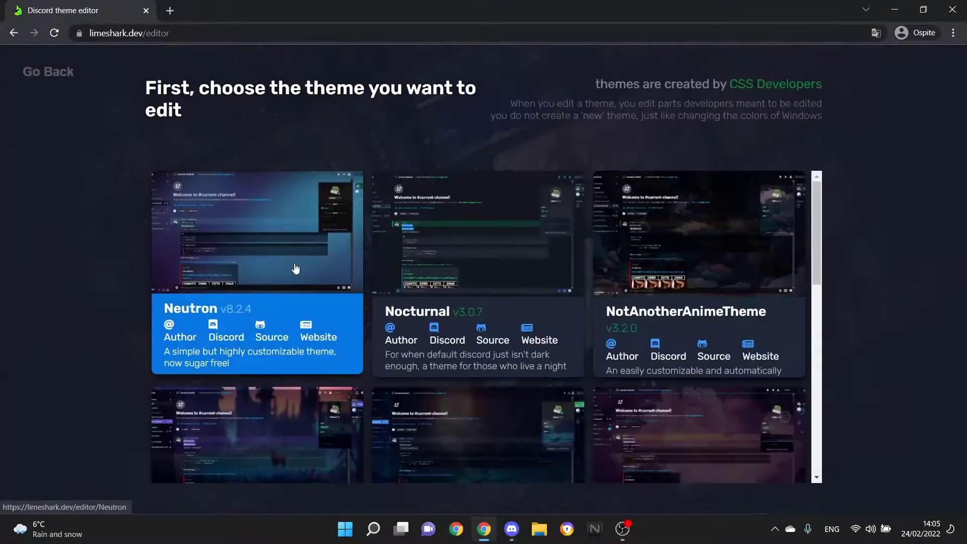
pyautogui.scroll(-2, 244, 390)
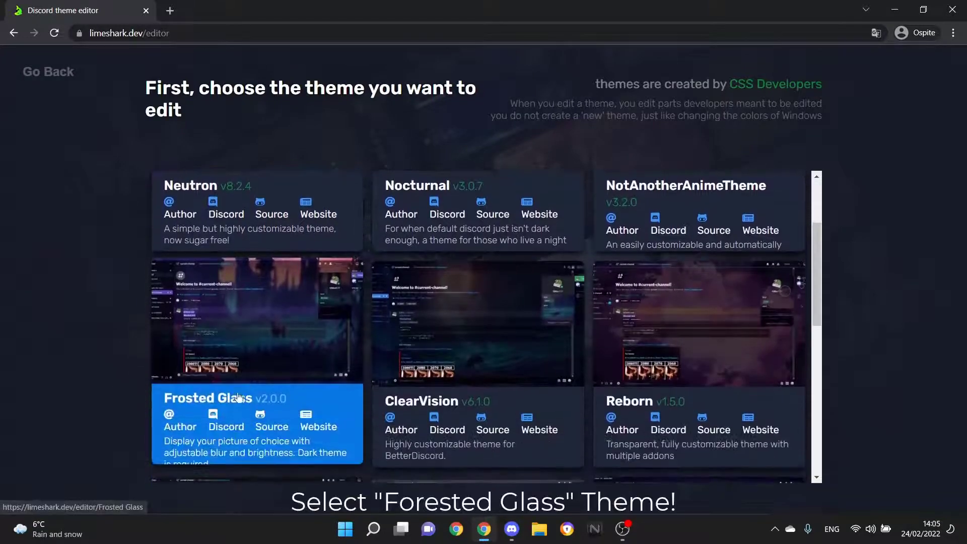
pyautogui.click(224, 336)
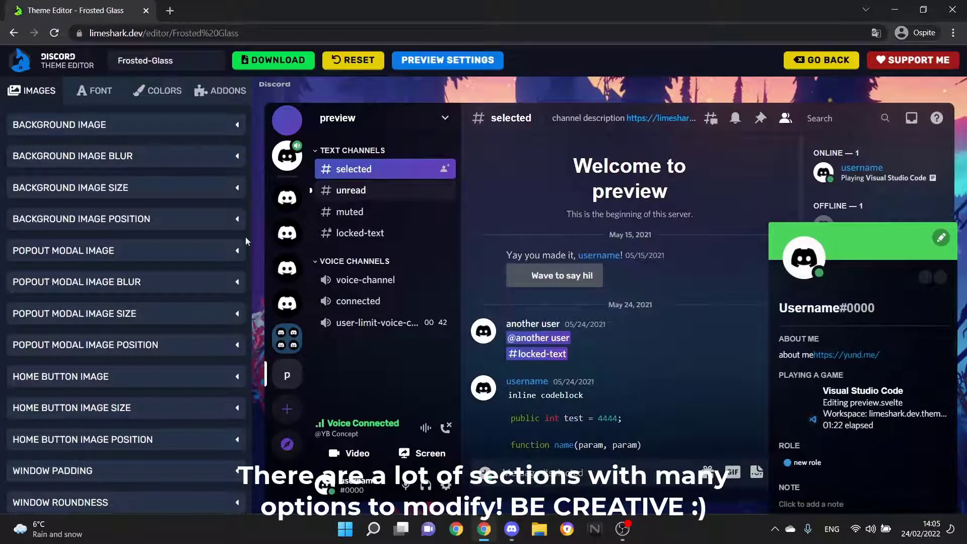
# - Look through the theme's image, font and color options, including background image, font name, server list brightness and chat brightness
pyautogui.click(84, 126)
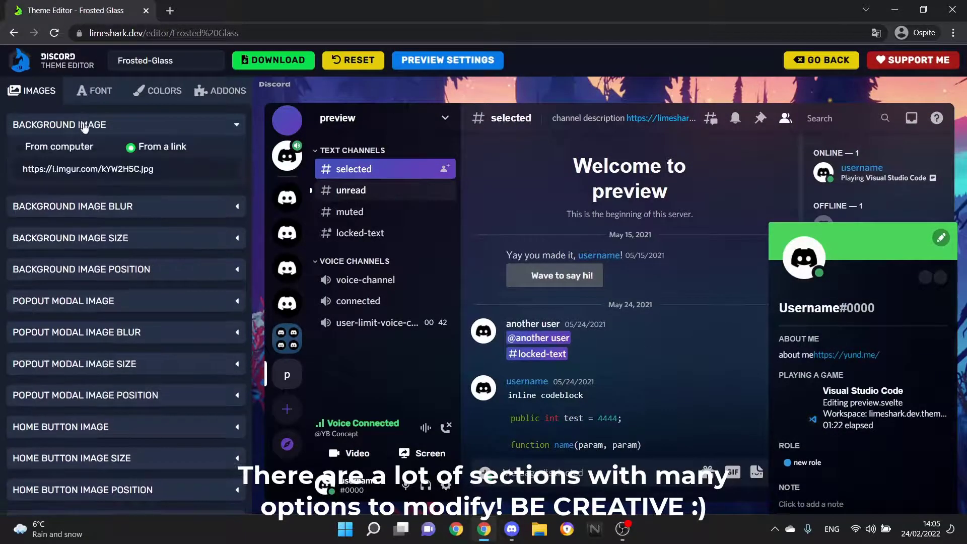
pyautogui.click(84, 128)
pyautogui.scroll(-1, 115, 379)
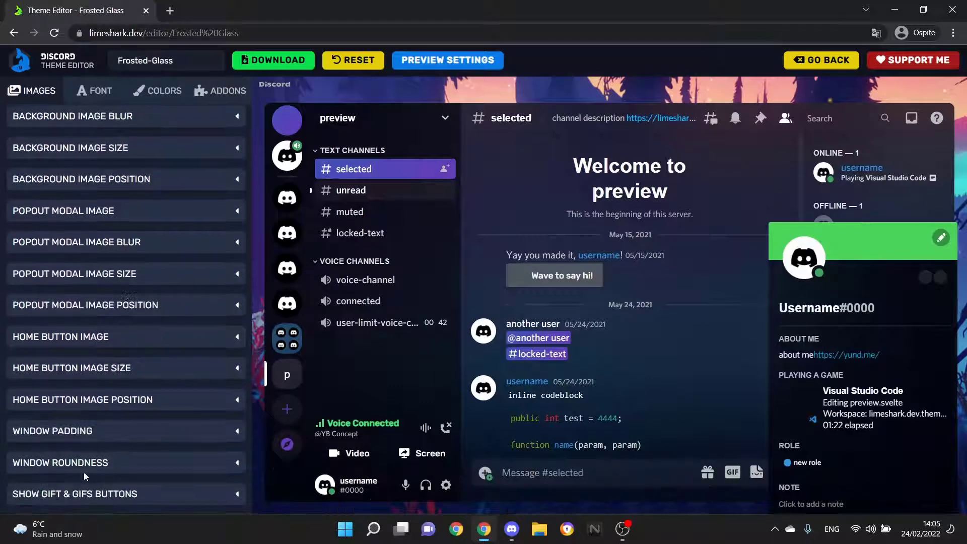
pyautogui.scroll(1, 83, 352)
pyautogui.click(88, 94)
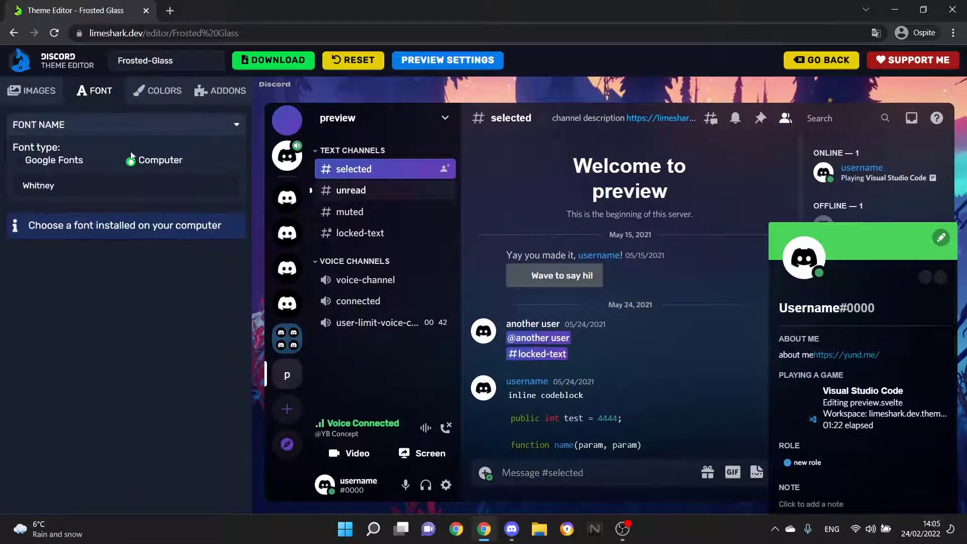
pyautogui.click(179, 99)
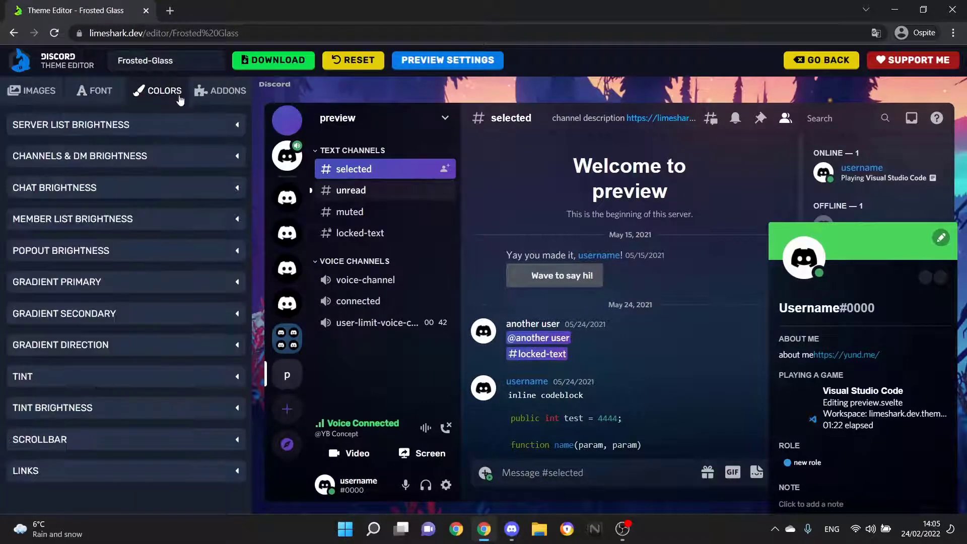
pyautogui.click(146, 131)
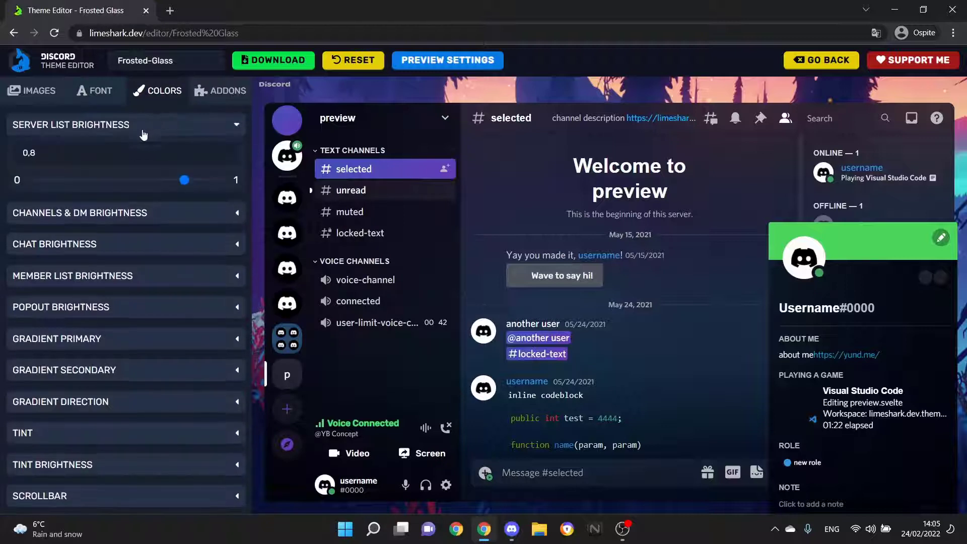
pyautogui.click(59, 130)
pyautogui.click(56, 156)
pyautogui.click(56, 158)
pyautogui.click(57, 189)
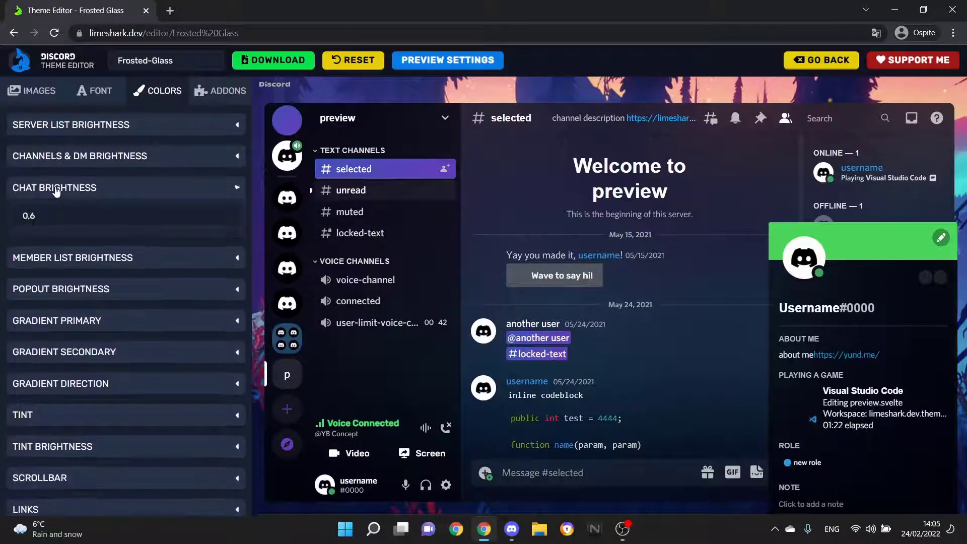
pyautogui.click(56, 189)
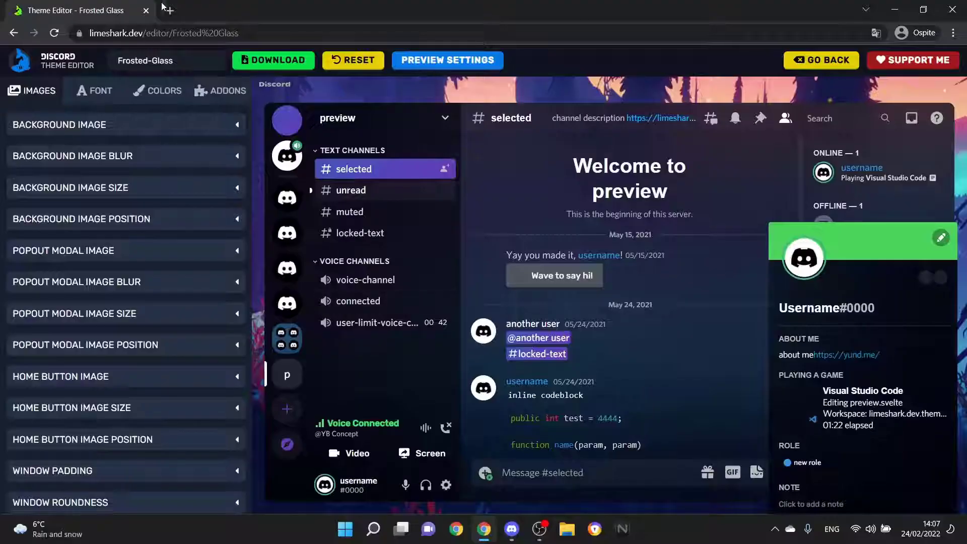
pyautogui.click(168, 10)
pyautogui.write('https://c.tenor.com/tyYzsmj_hZQAAAAC/goku-black-super-saiyan-rose.gif')
pyautogui.press('Return')
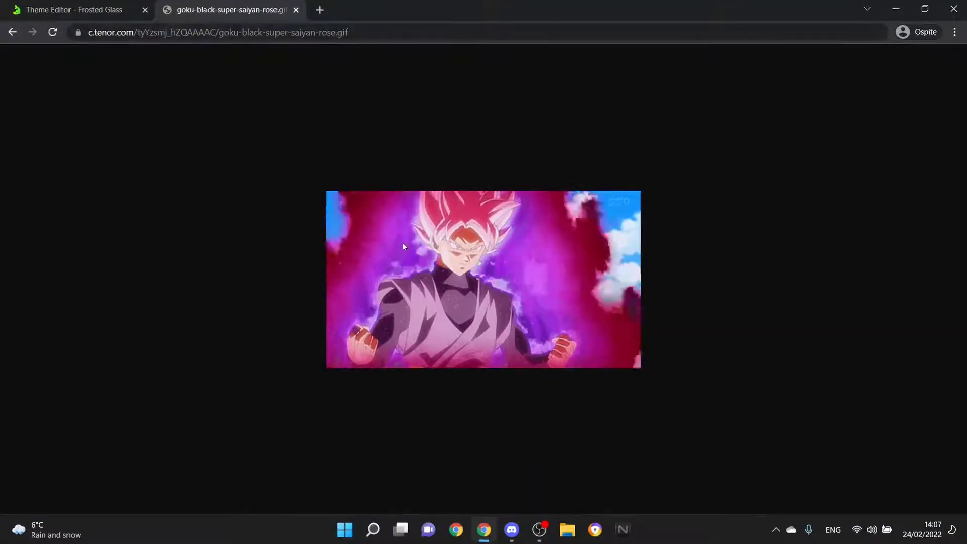
pyautogui.click(373, 33)
pyautogui.click(386, 35)
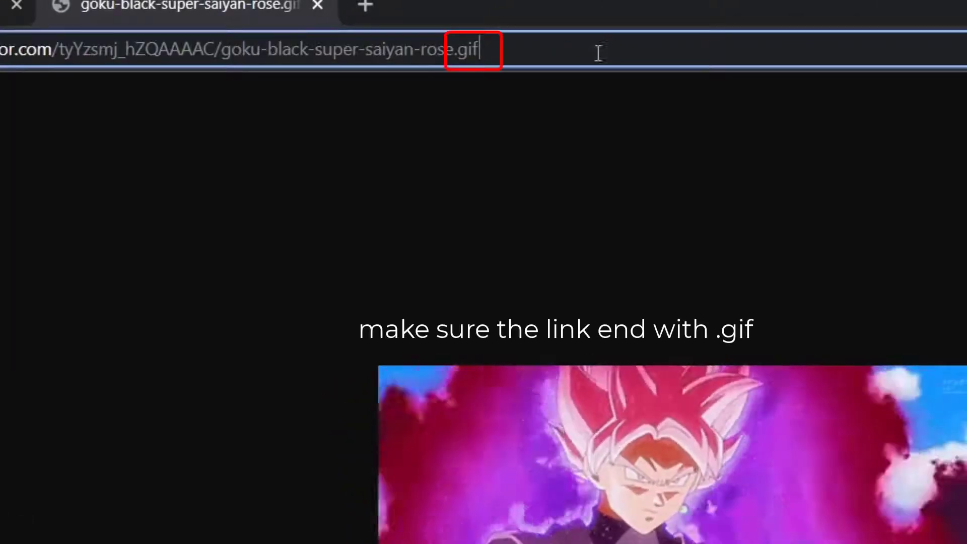
pyautogui.moveTo(598, 53); pyautogui.dragTo(452, 50)
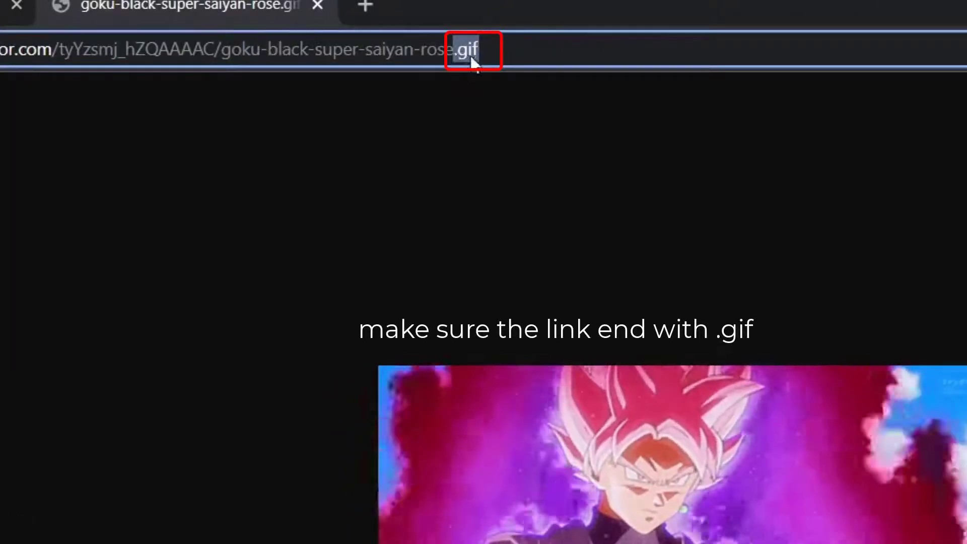
pyautogui.hotkey('ctrl', 'a')
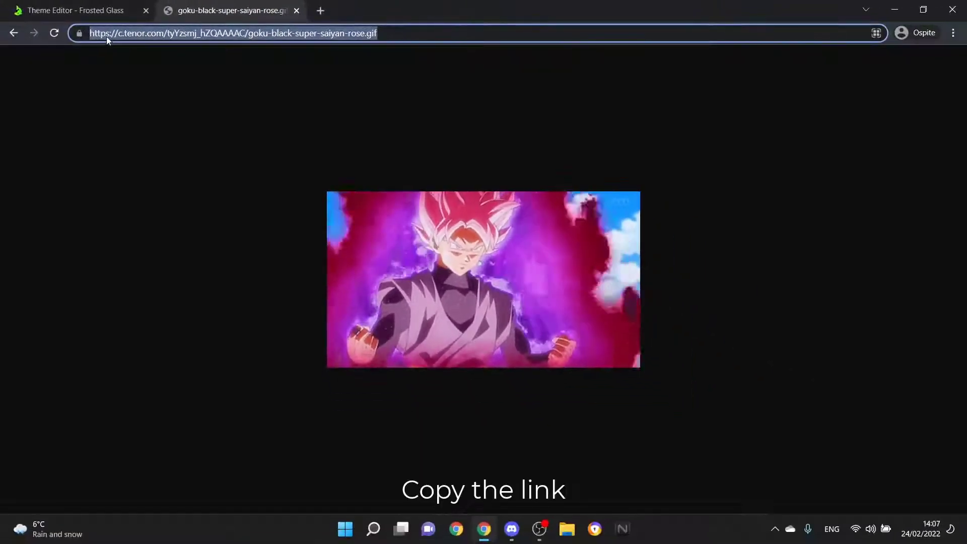
pyautogui.rightClick(107, 35)
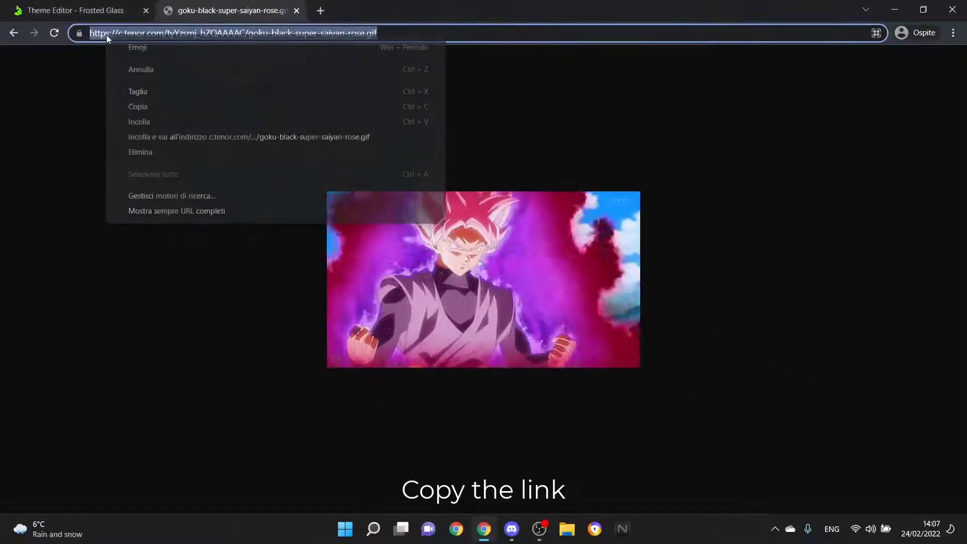
pyautogui.click(136, 106)
# - Replace the theme's background image link in the theme editor with the copied goku-black-super-saiyan-rose.gif address
pyautogui.click(87, 6)
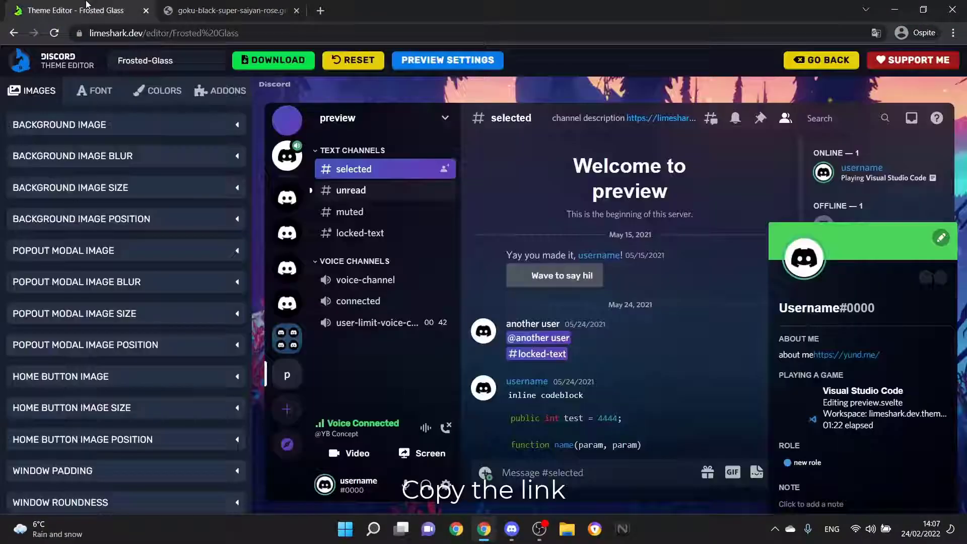
pyautogui.click(67, 124)
pyautogui.moveTo(191, 168); pyautogui.dragTo(1, 168)
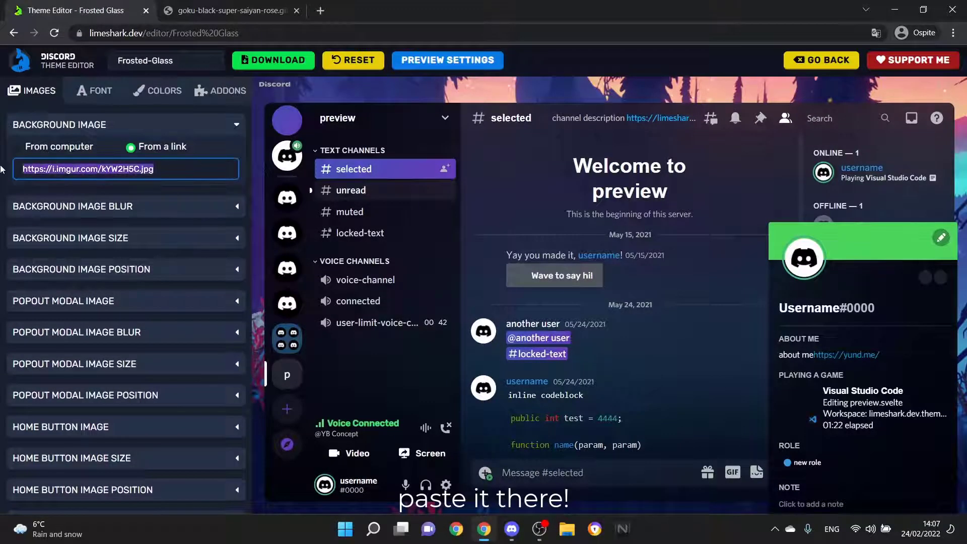
pyautogui.hotkey('ctrl', 'v')
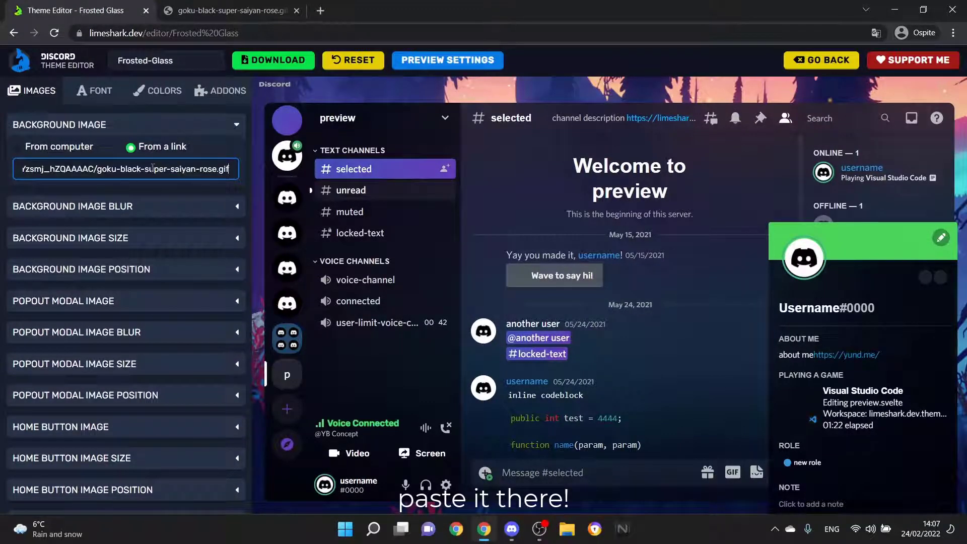
pyautogui.click(258, 178)
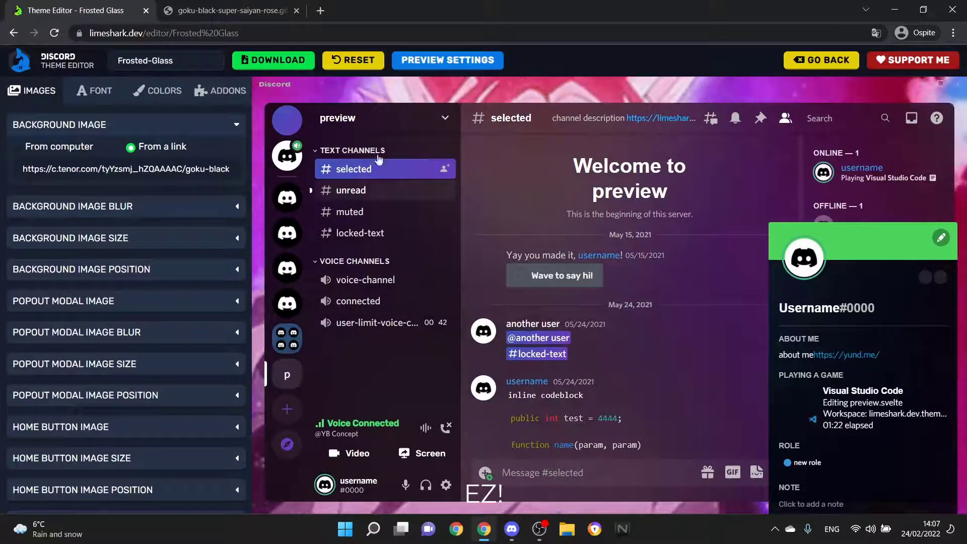
pyautogui.click(141, 125)
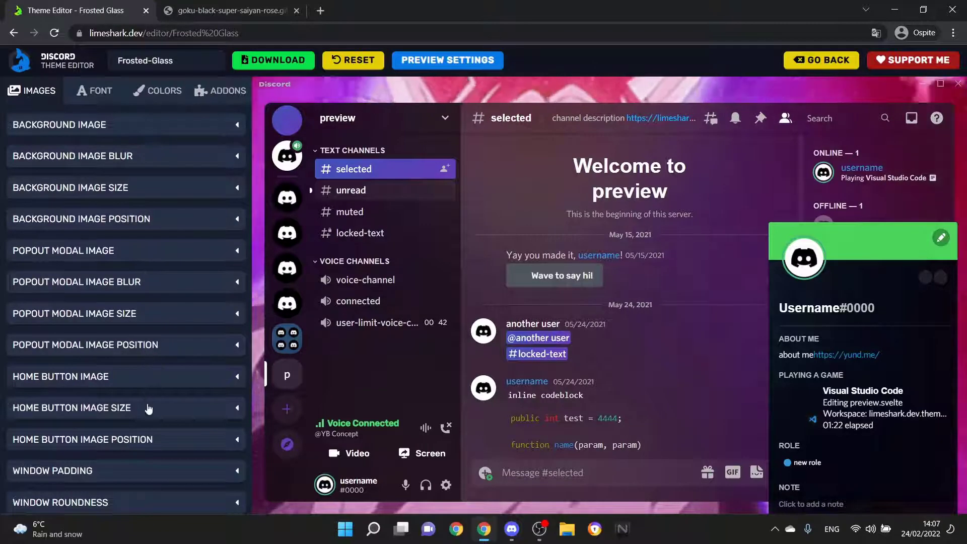
# - Set the theme's window padding to 0 and collapse that option
pyautogui.scroll(-1, 143, 422)
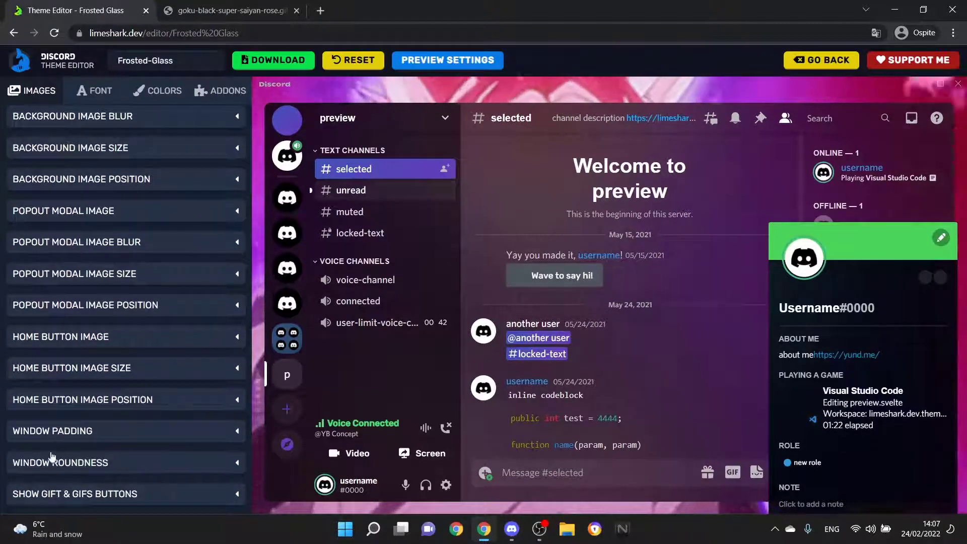
pyautogui.click(87, 432)
pyautogui.scroll(-2, 75, 437)
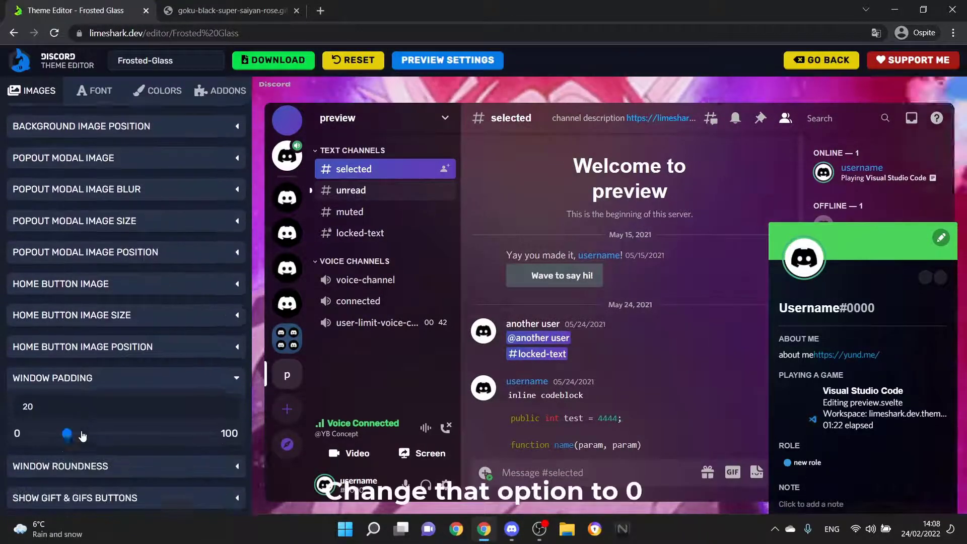
pyautogui.moveTo(67, 429); pyautogui.dragTo(17, 428)
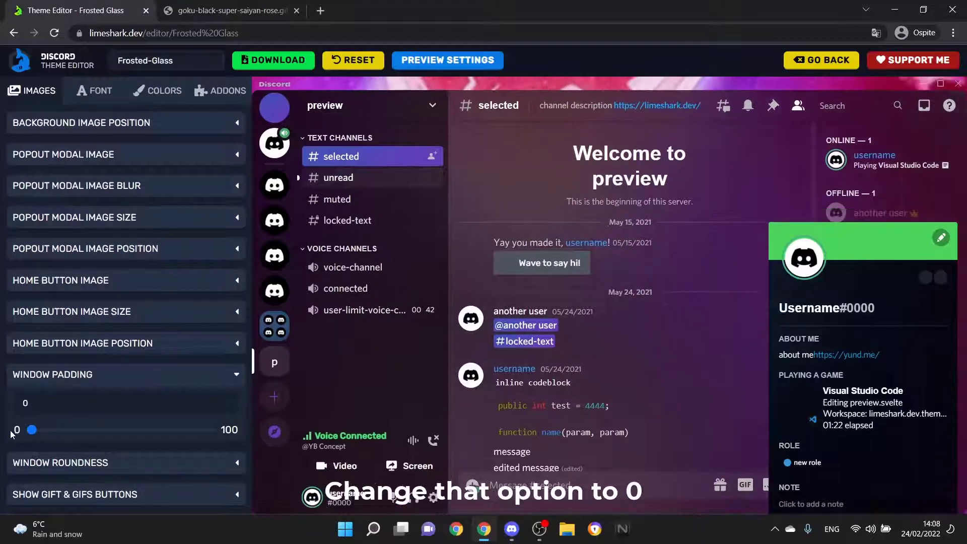
pyautogui.click(48, 381)
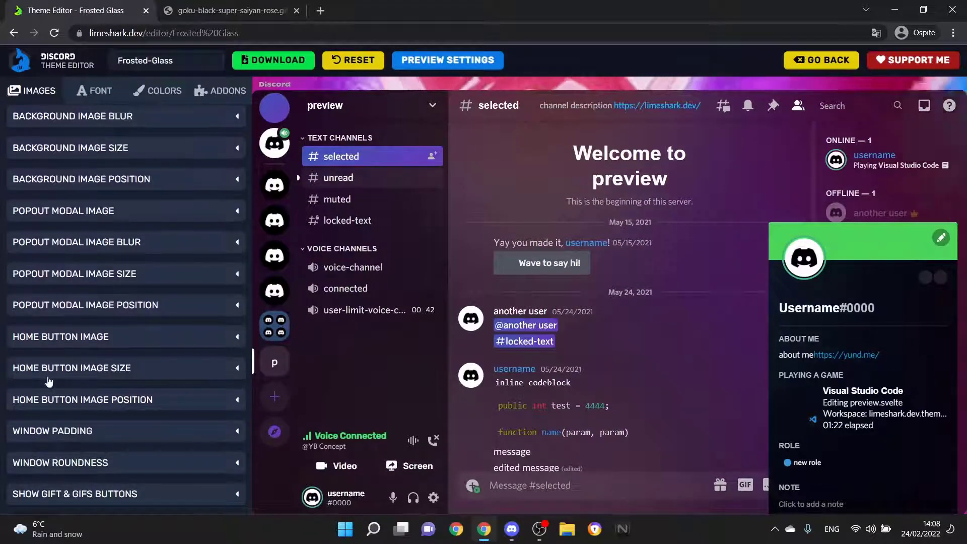
# - Set the theme's window roundness to 11 and collapse that option
pyautogui.click(63, 469)
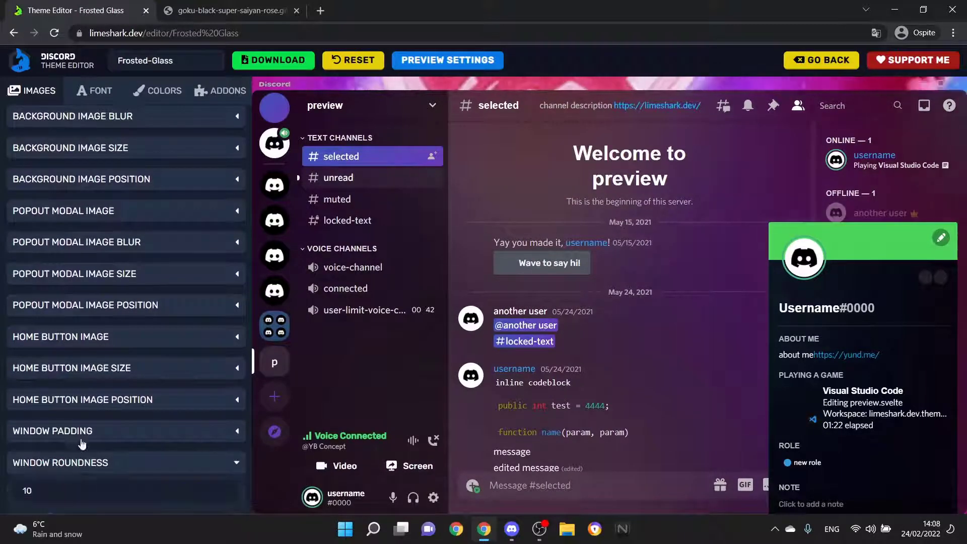
pyautogui.scroll(-1, 65, 453)
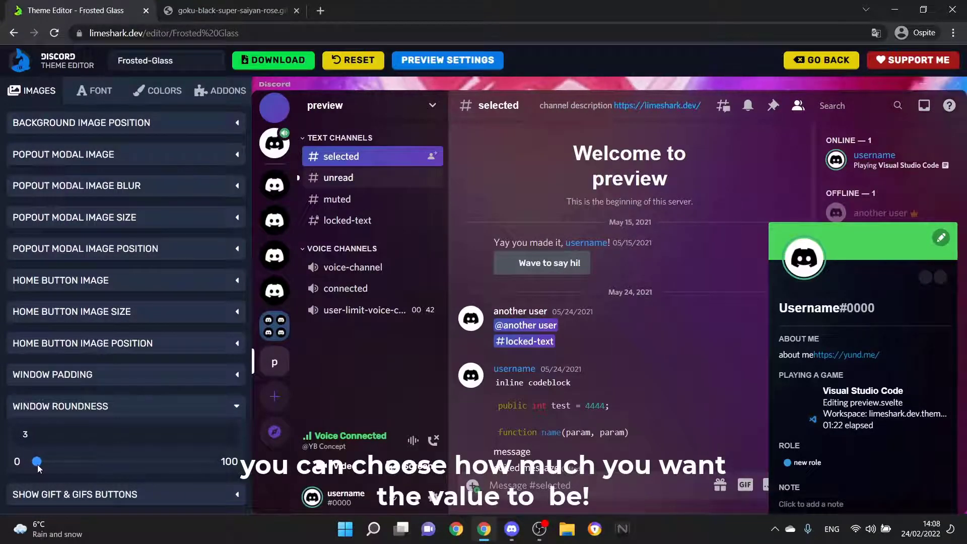
pyautogui.moveTo(37, 464); pyautogui.dragTo(47, 468)
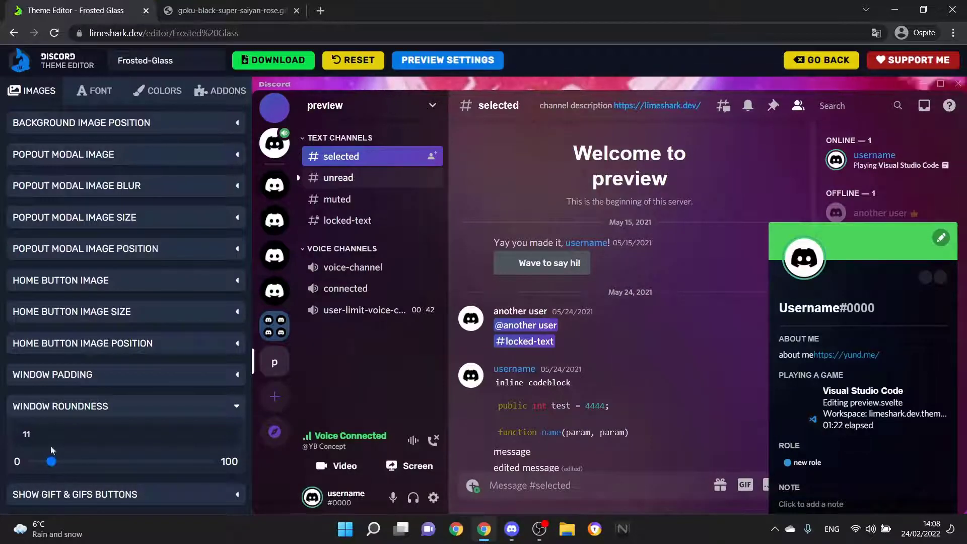
pyautogui.click(42, 411)
pyautogui.scroll(1, 99, 436)
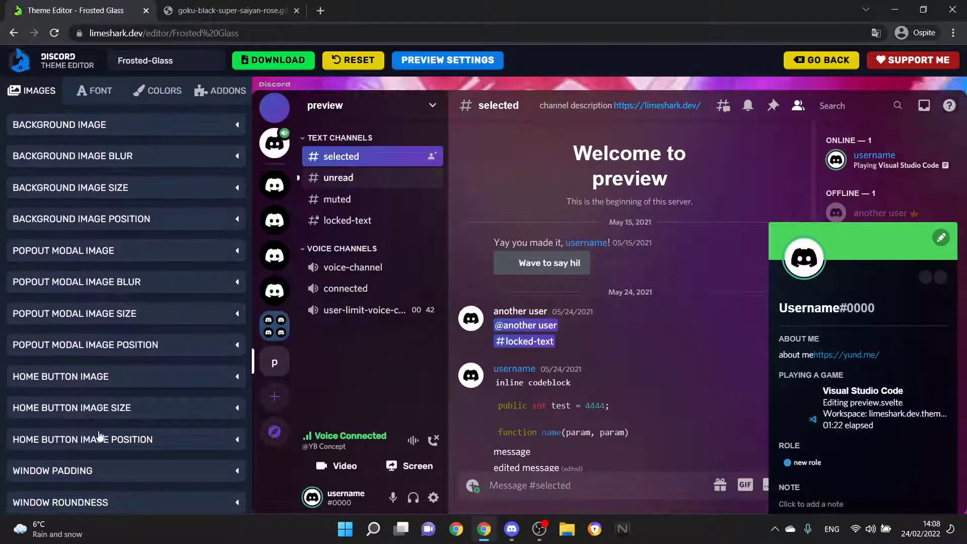
# - Set the background image blur to 6 and download the theme under the name "Put a name"
pyautogui.click(73, 161)
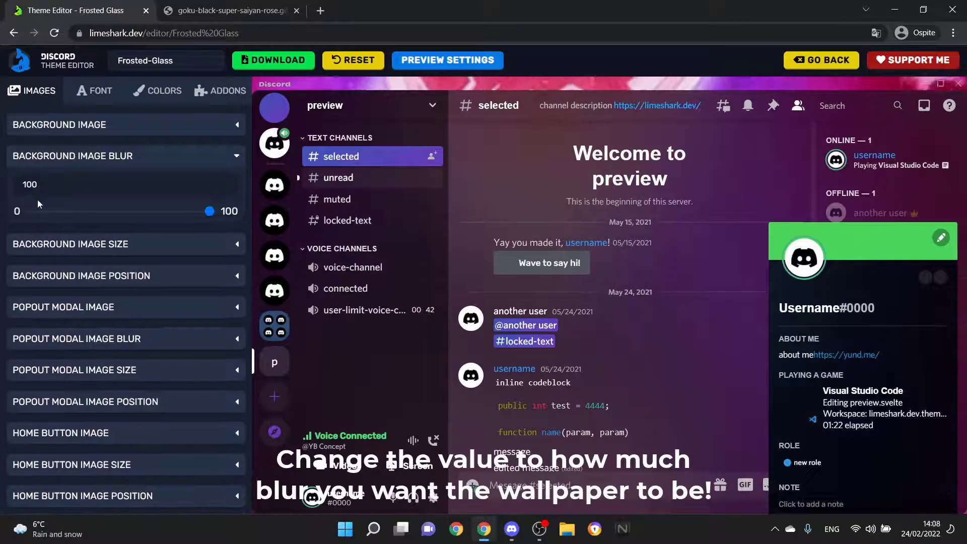
pyautogui.moveTo(35, 211); pyautogui.dragTo(31, 207)
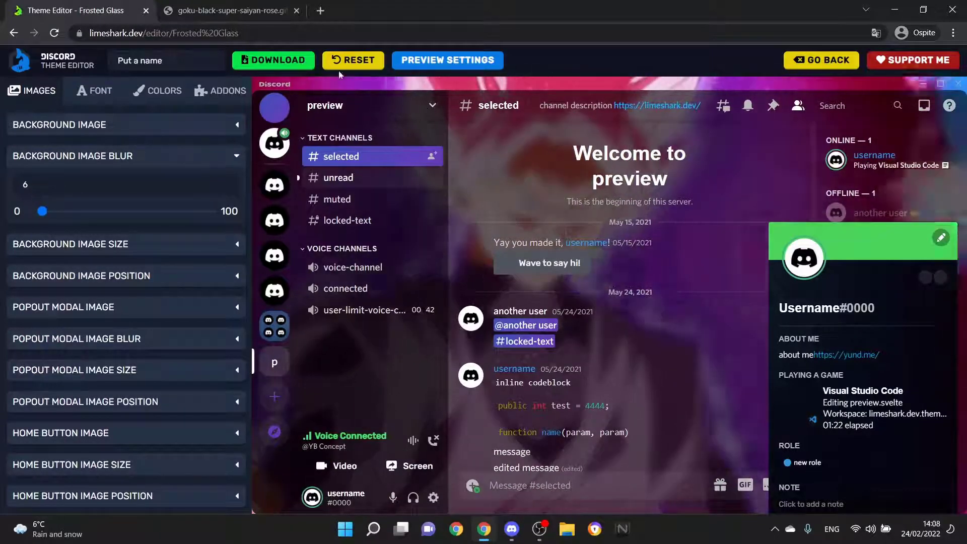
pyautogui.click(273, 62)
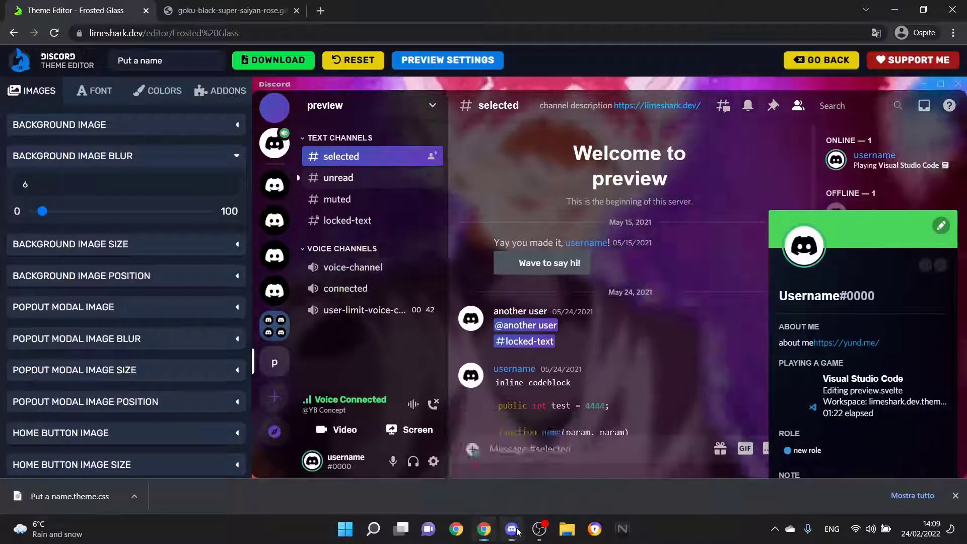
# - Switch to Discord and open BetterDiscord's themes folder from the Themes settings
pyautogui.click(510, 528)
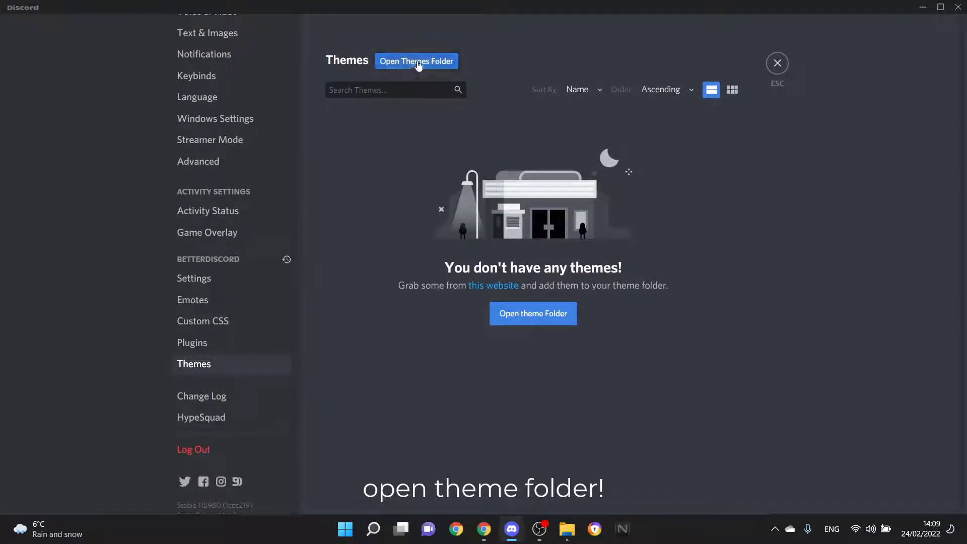
pyautogui.moveTo(567, 529)
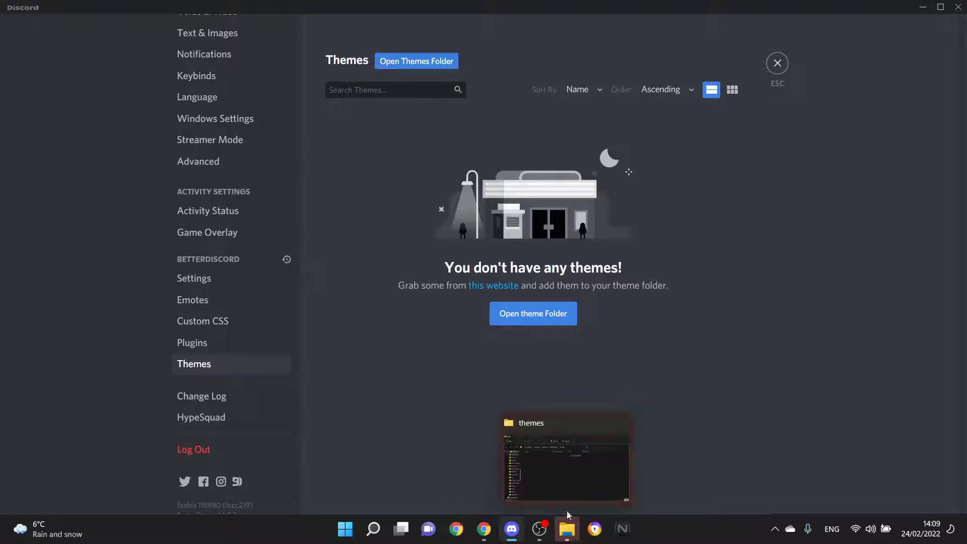
pyautogui.click(554, 460)
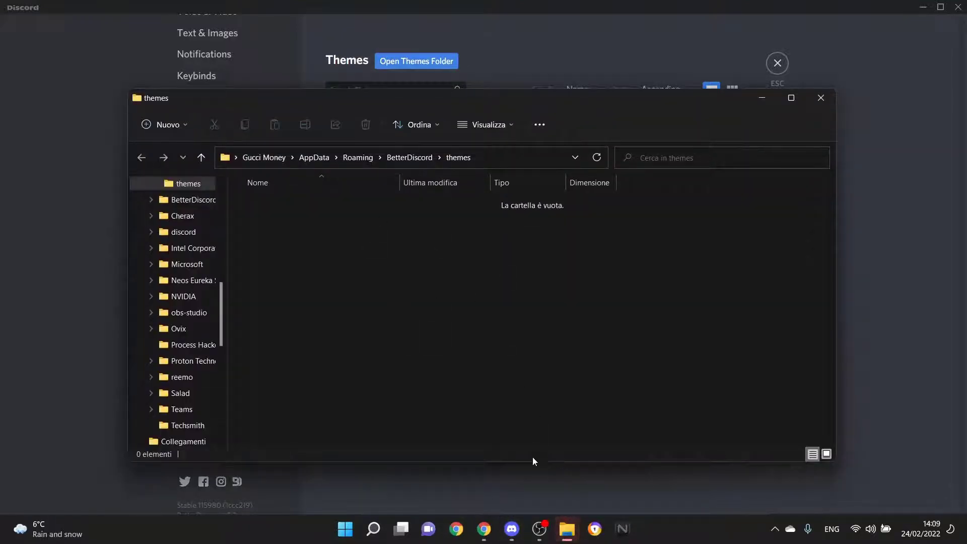
# - Shrink the Chrome window, copy the downloaded Put a name.theme.css into the BetterDiscord themes folder and close the folder
pyautogui.click(483, 529)
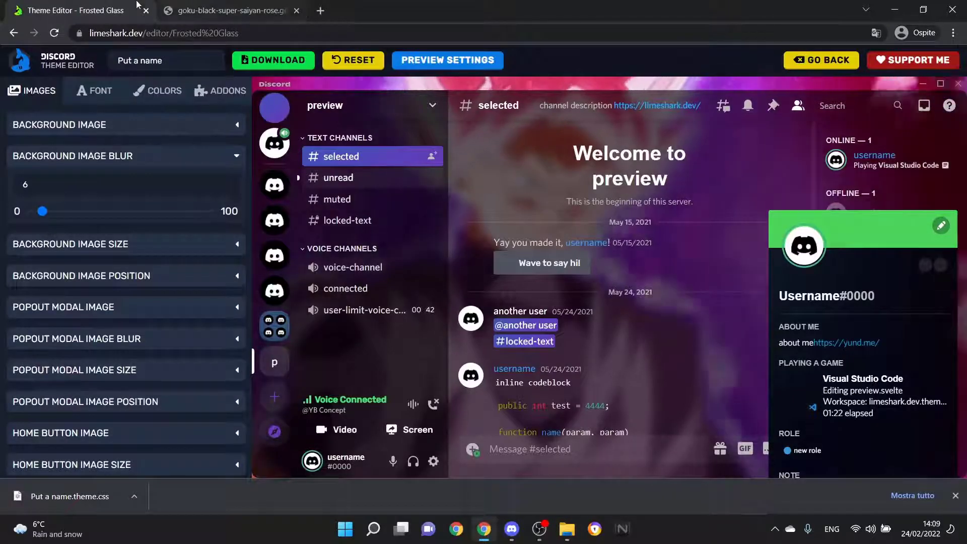
pyautogui.doubleClick(330, 13)
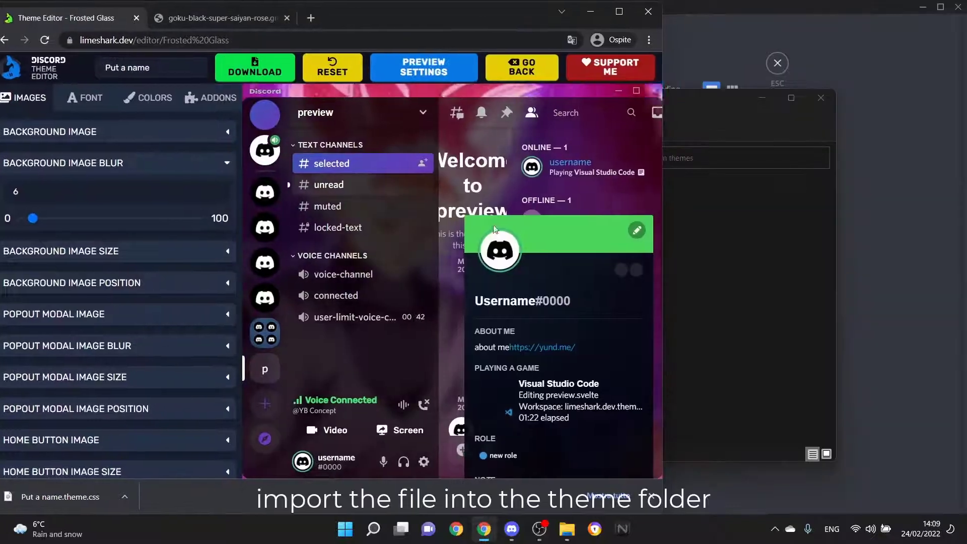
pyautogui.click(708, 141)
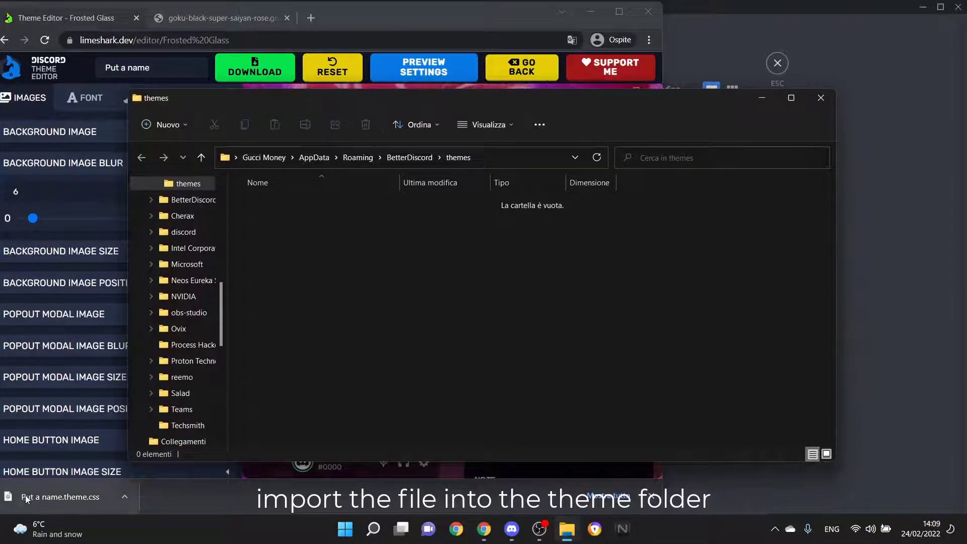
pyautogui.moveTo(10, 496); pyautogui.dragTo(744, 328)
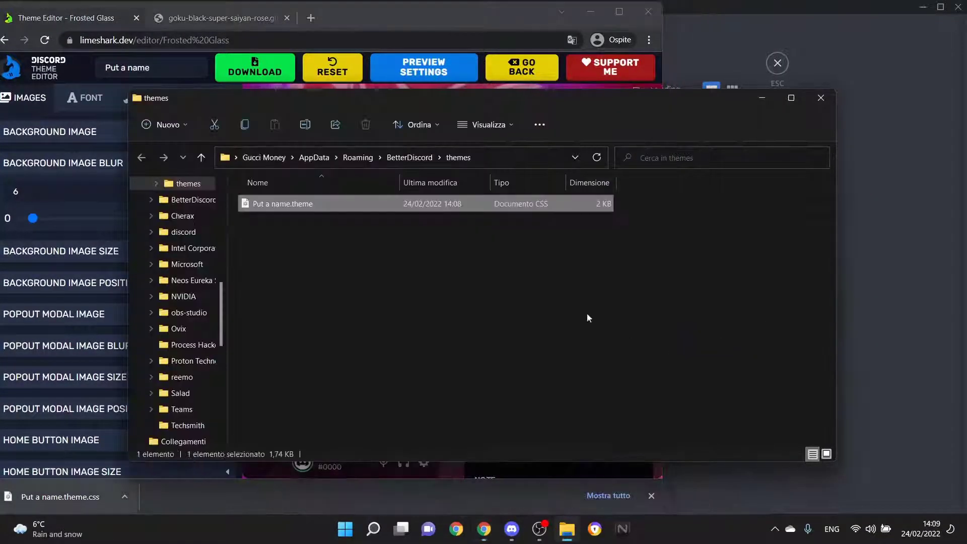
pyautogui.click(820, 101)
# - Enable the "Put a name" theme in Discord, and check the Friends page and user settings with it applied
pyautogui.click(731, 159)
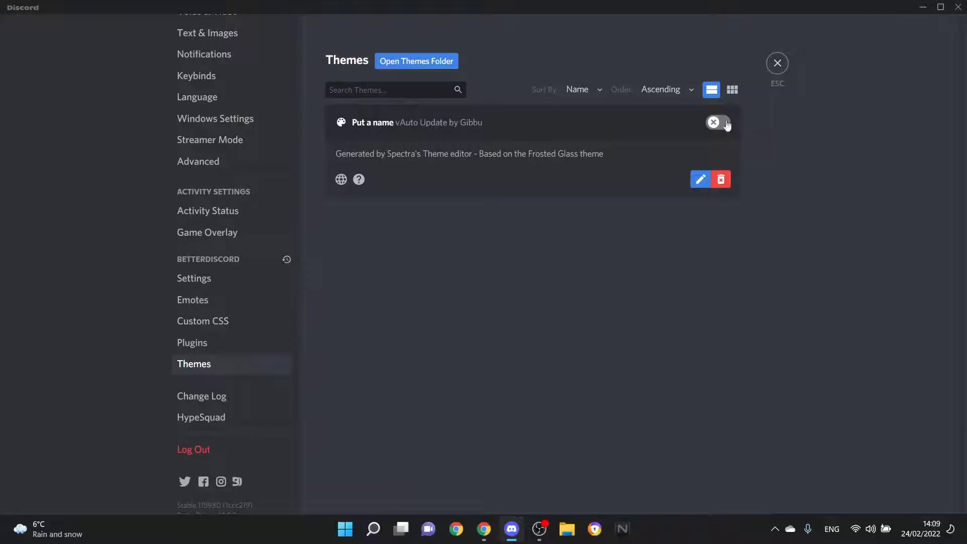
pyautogui.click(708, 125)
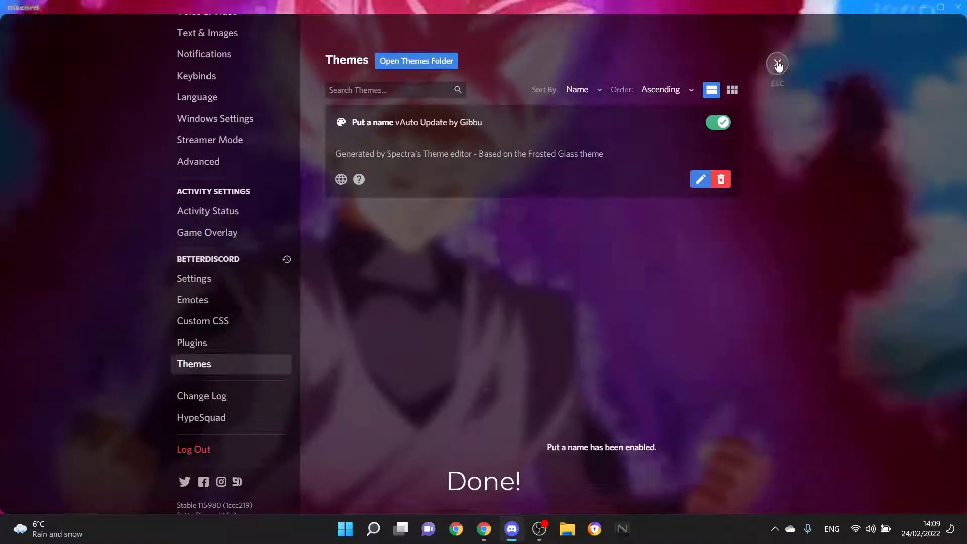
pyautogui.click(777, 63)
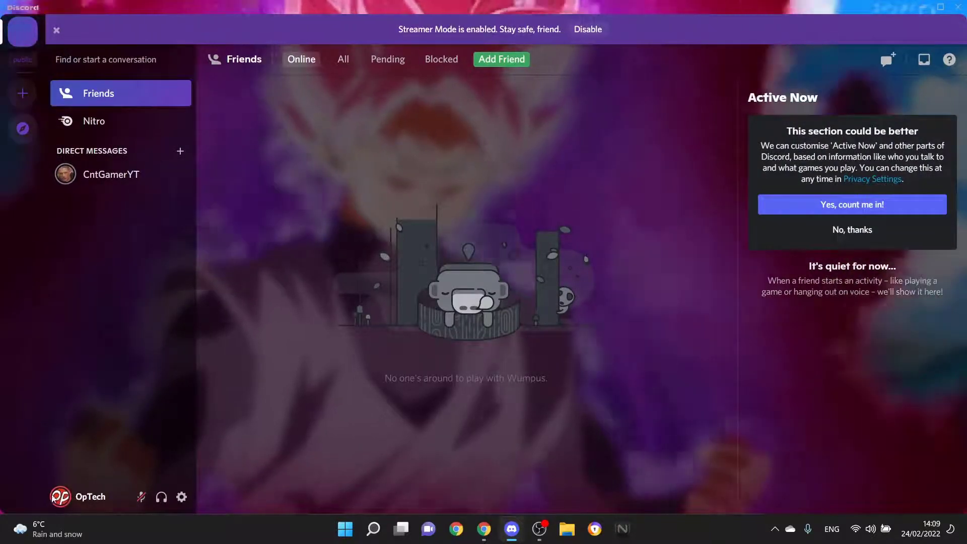
pyautogui.click(181, 497)
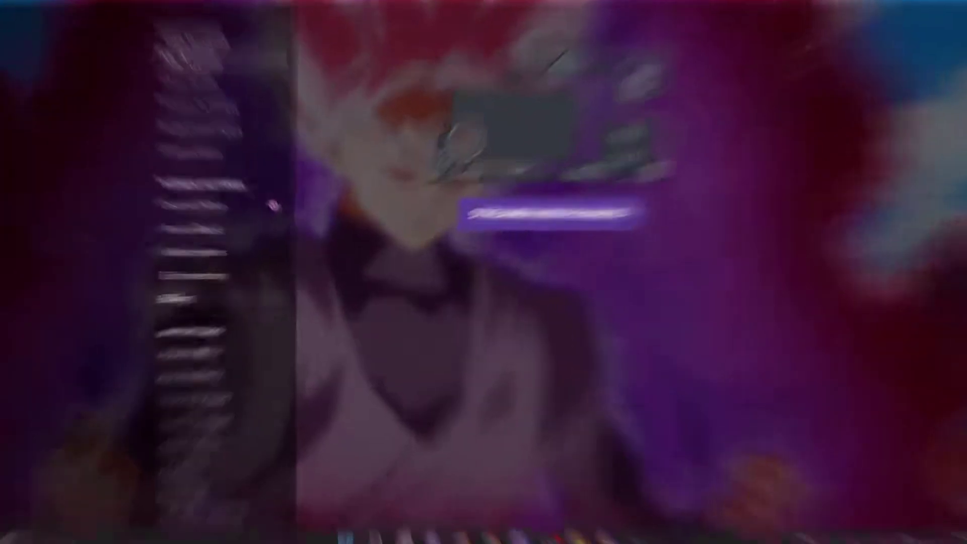